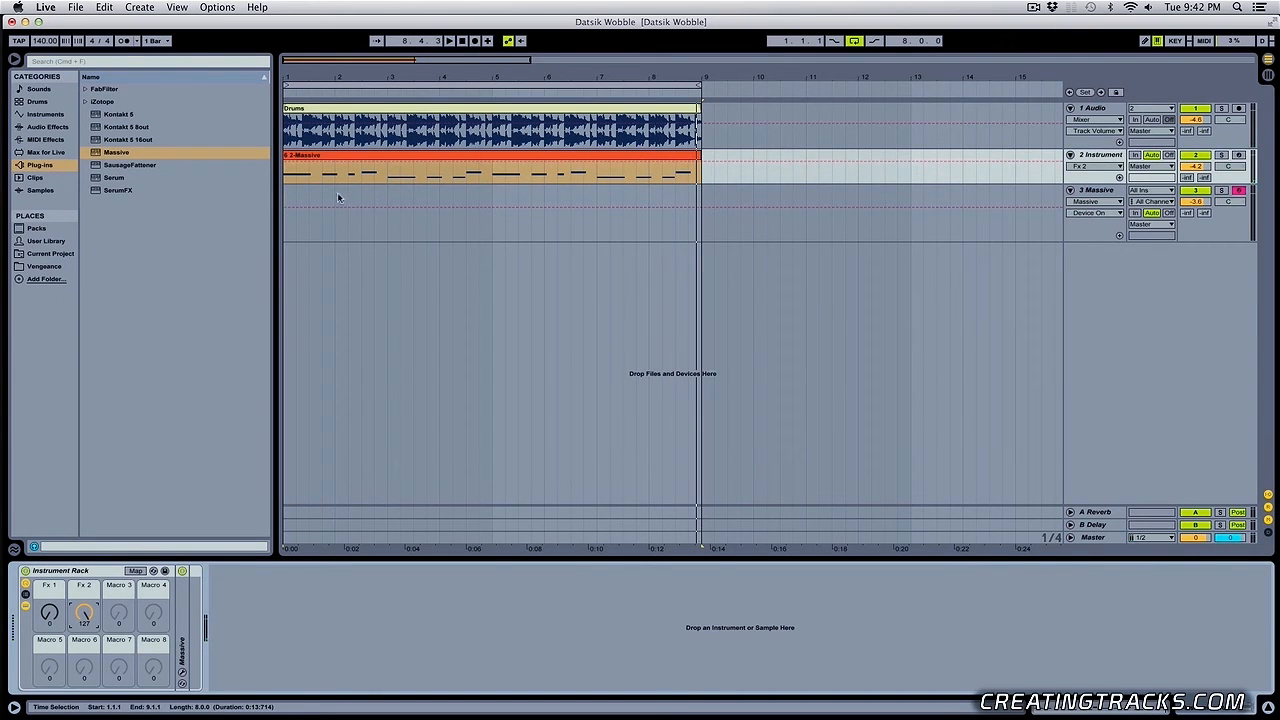
- Open the MIDI clip on the 2 Instrument track and enlarge its note editor to view the pattern
{"action": "double_click", "coordinate": [302, 156]}
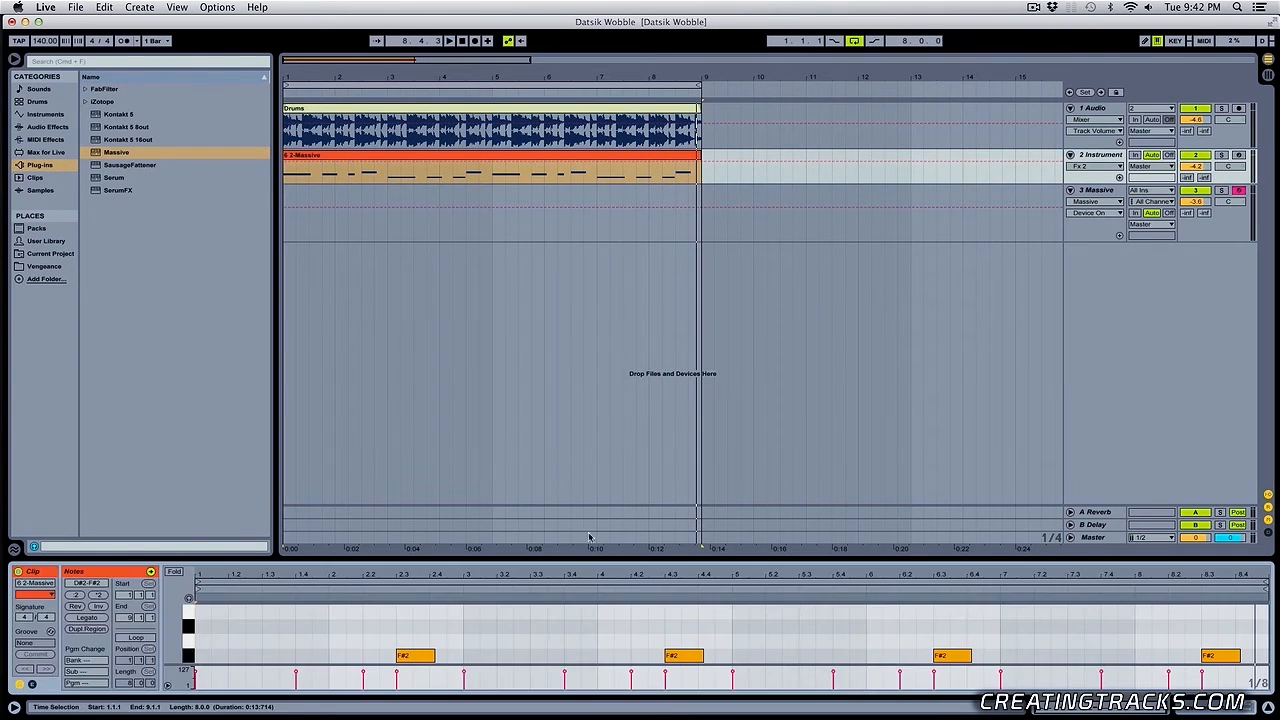
{"action": "left_click_drag", "start_coordinate": [598, 560], "coordinate": [572, 540]}
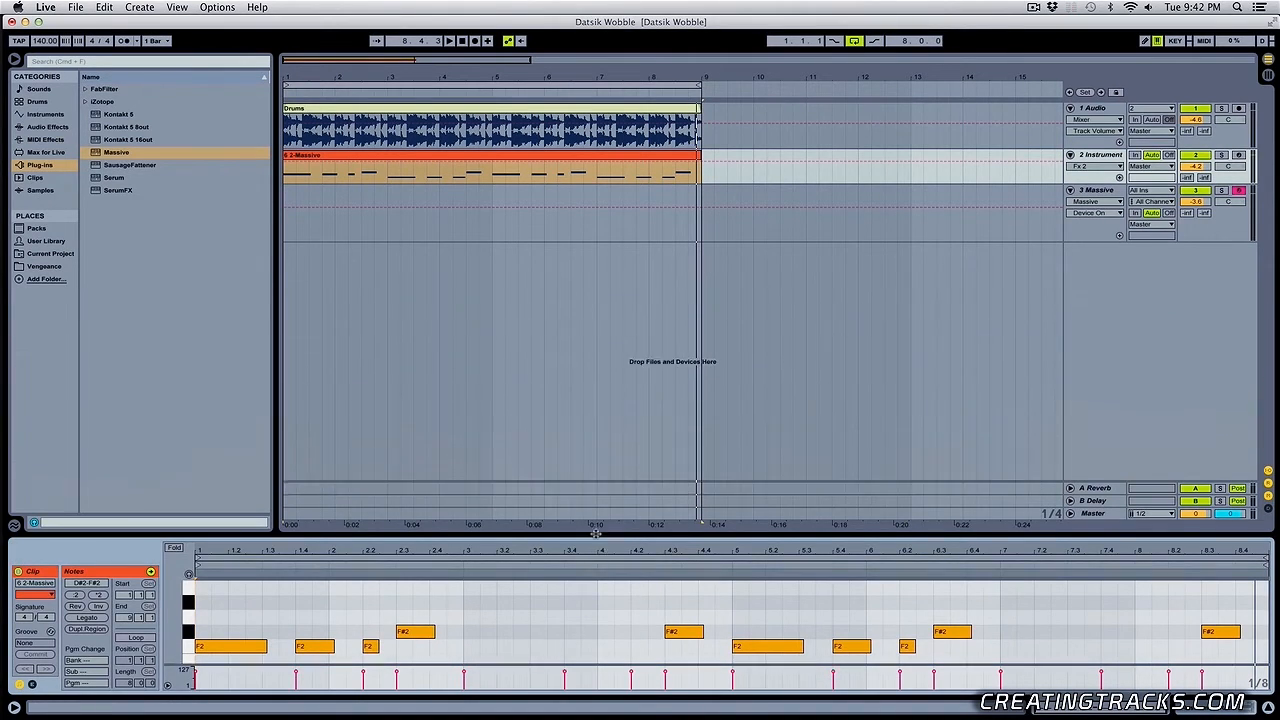
- Load Massive onto the empty third MIDI track and start a new untitled sound
{"action": "left_click_drag", "start_coordinate": [116, 153], "coordinate": [331, 206]}
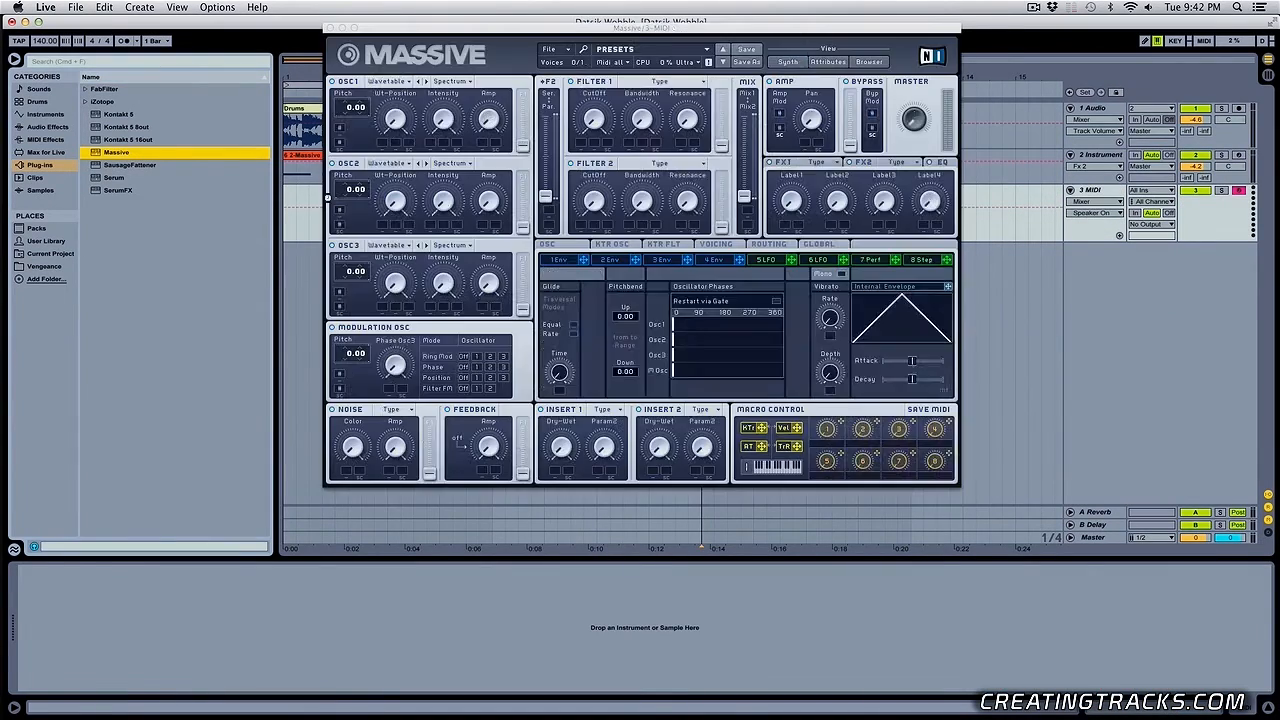
{"action": "left_click", "coordinate": [549, 49]}
{"action": "left_click", "coordinate": [572, 57]}
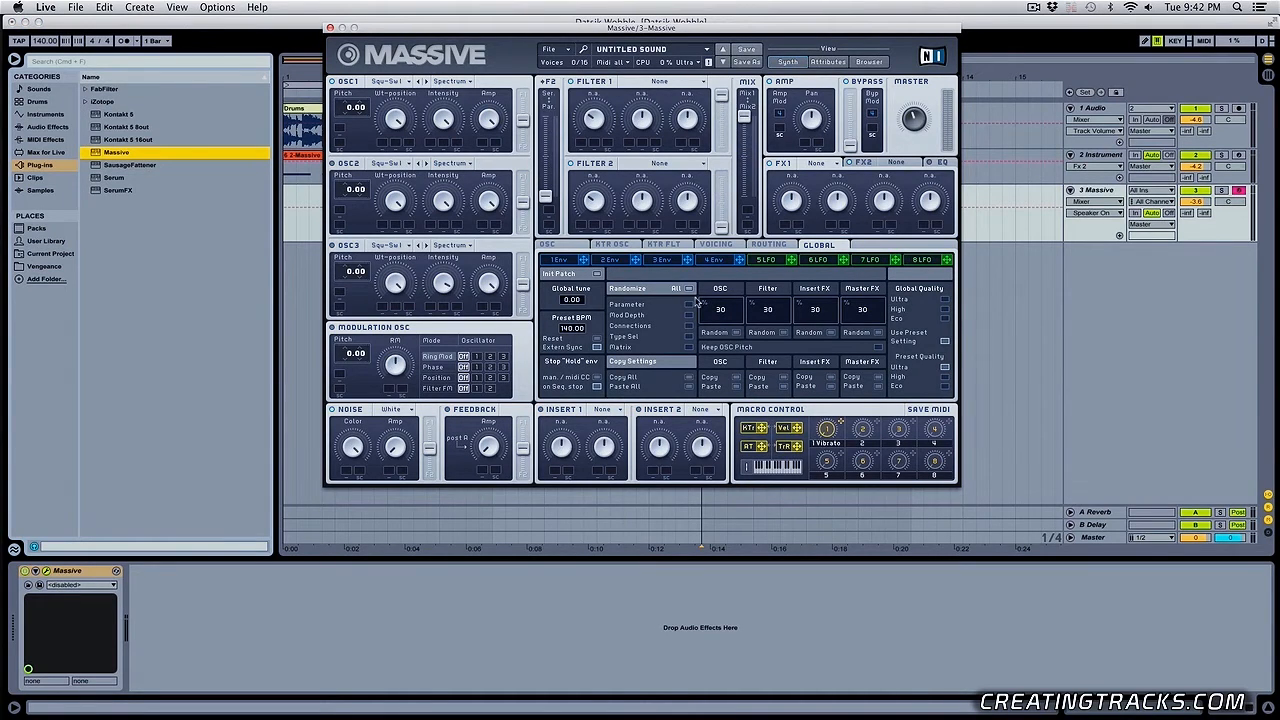
- Set OSC1 to the Polysaw II wavetable and OSC2 to Wicked, and raise the OSC2 amp
{"action": "left_click", "coordinate": [386, 82]}
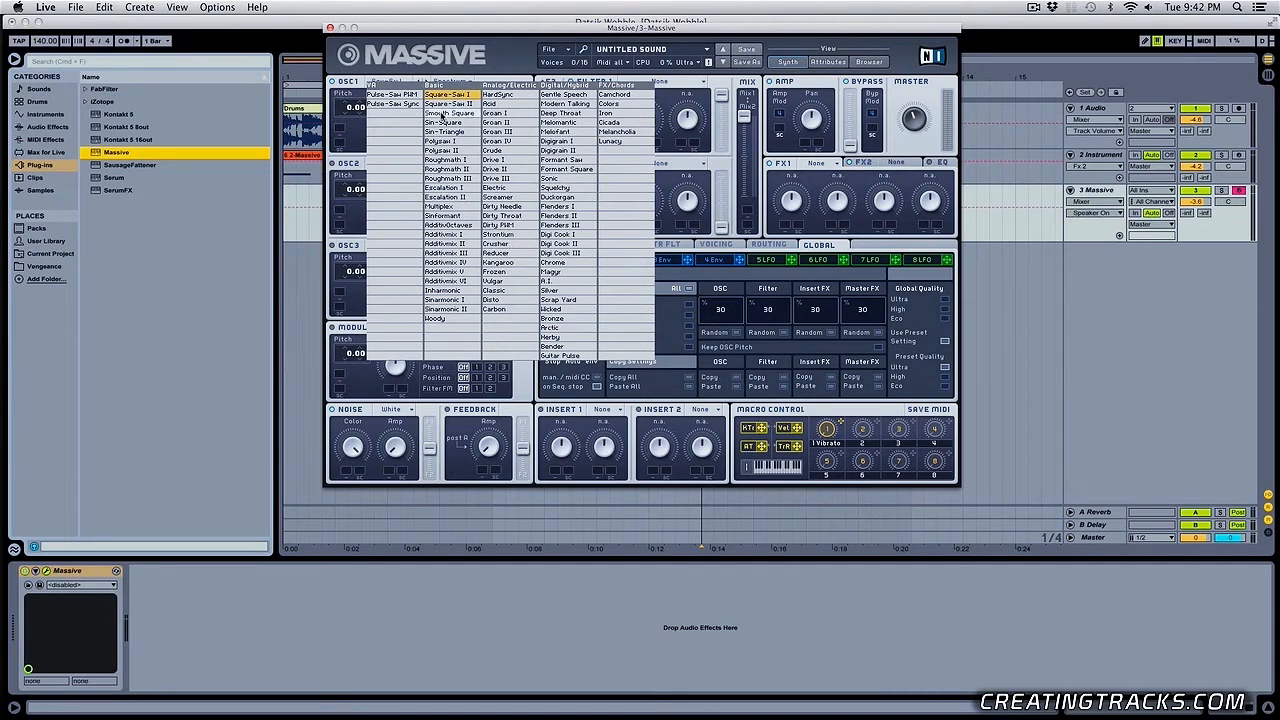
{"action": "left_click", "coordinate": [442, 150]}
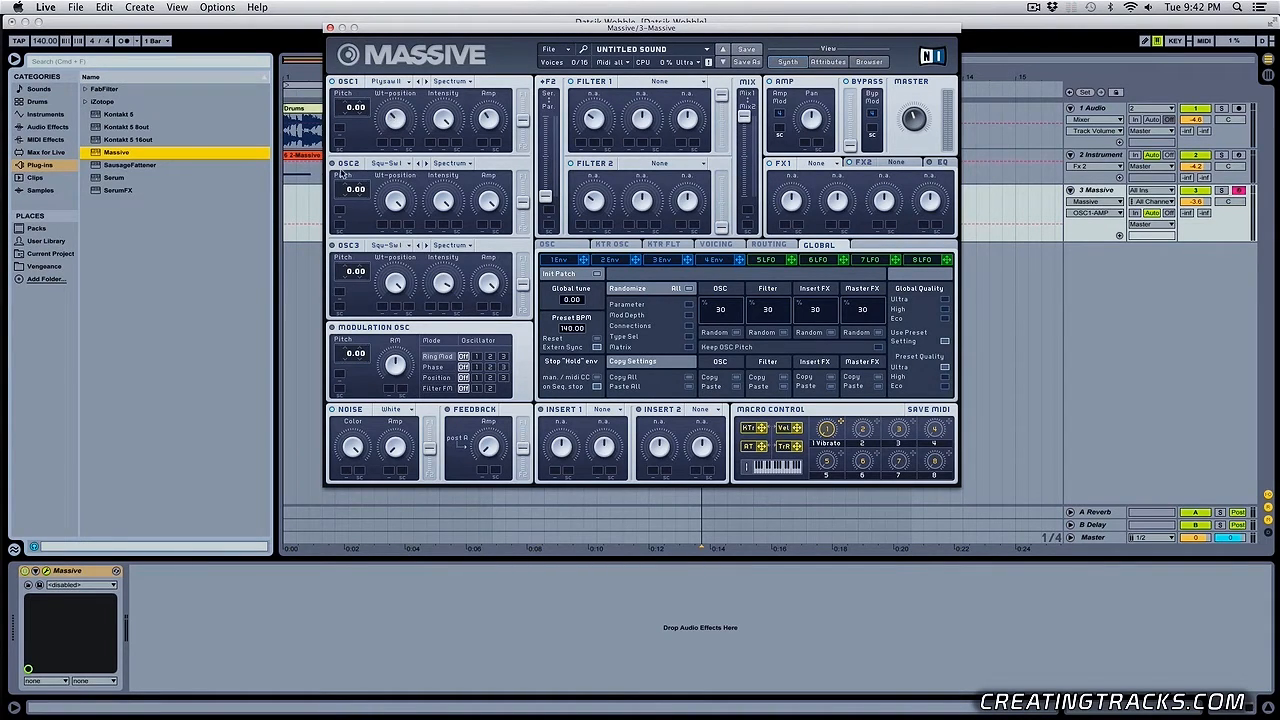
{"action": "left_click", "coordinate": [393, 164]}
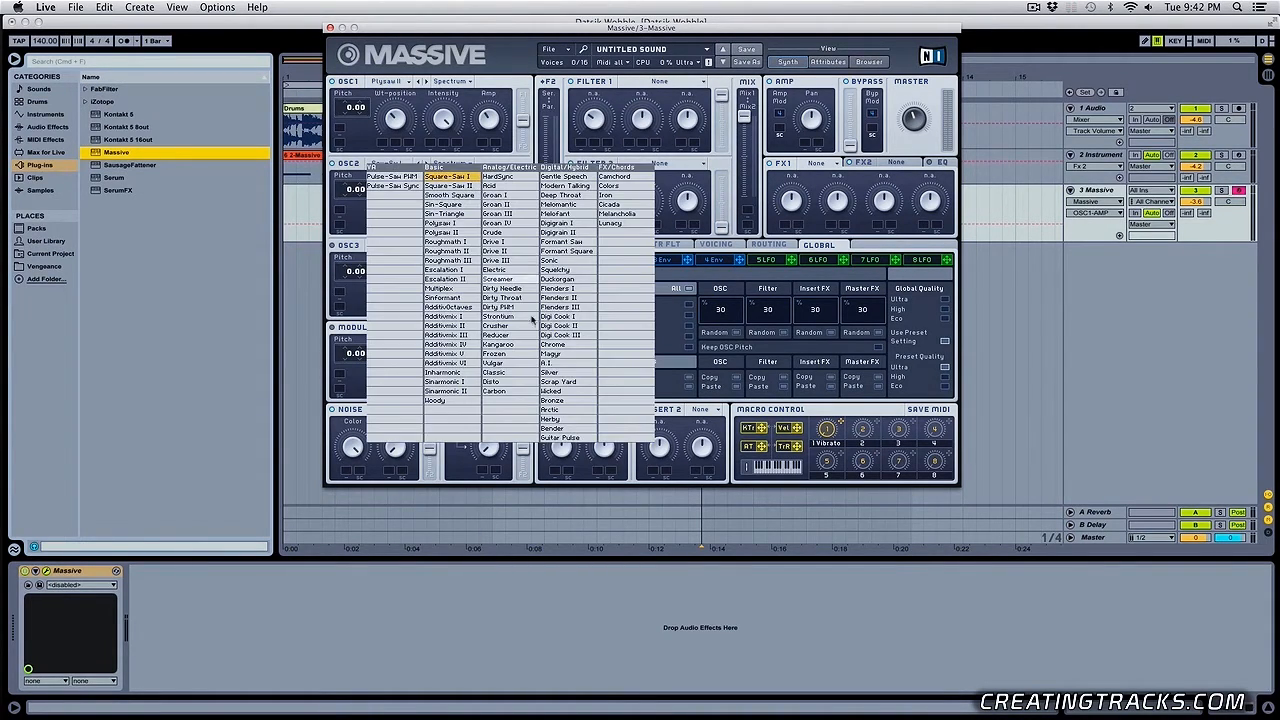
{"action": "left_click", "coordinate": [551, 391]}
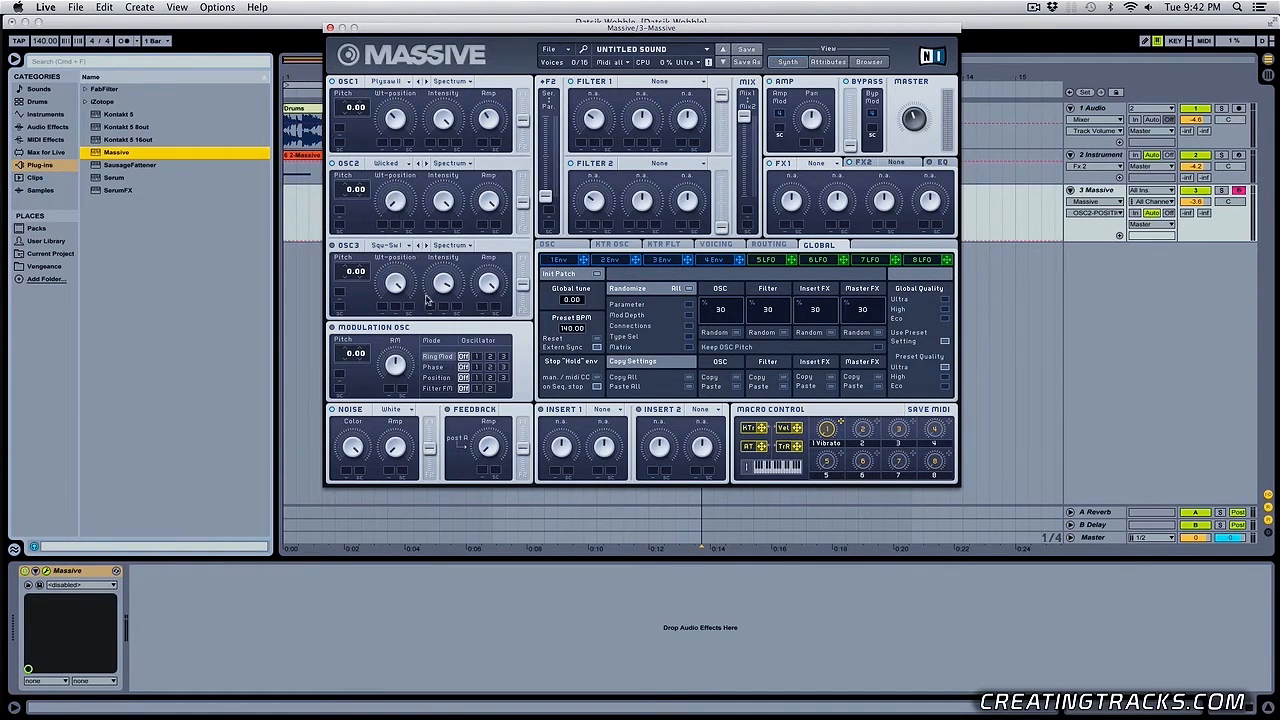
{"action": "left_click", "coordinate": [489, 202]}
- Set OSC3 to the Square-Saw II wavetable, adjust its position and amp, and pitch OSC2 and OSC3 to -12.00
{"action": "left_click", "coordinate": [390, 247]}
{"action": "left_click", "coordinate": [484, 233]}
{"action": "left_click", "coordinate": [404, 287]}
{"action": "left_click", "coordinate": [487, 285]}
{"action": "left_click_drag", "start_coordinate": [351, 192], "coordinate": [351, 199]}
{"action": "left_click_drag", "start_coordinate": [352, 273], "coordinate": [352, 280]}
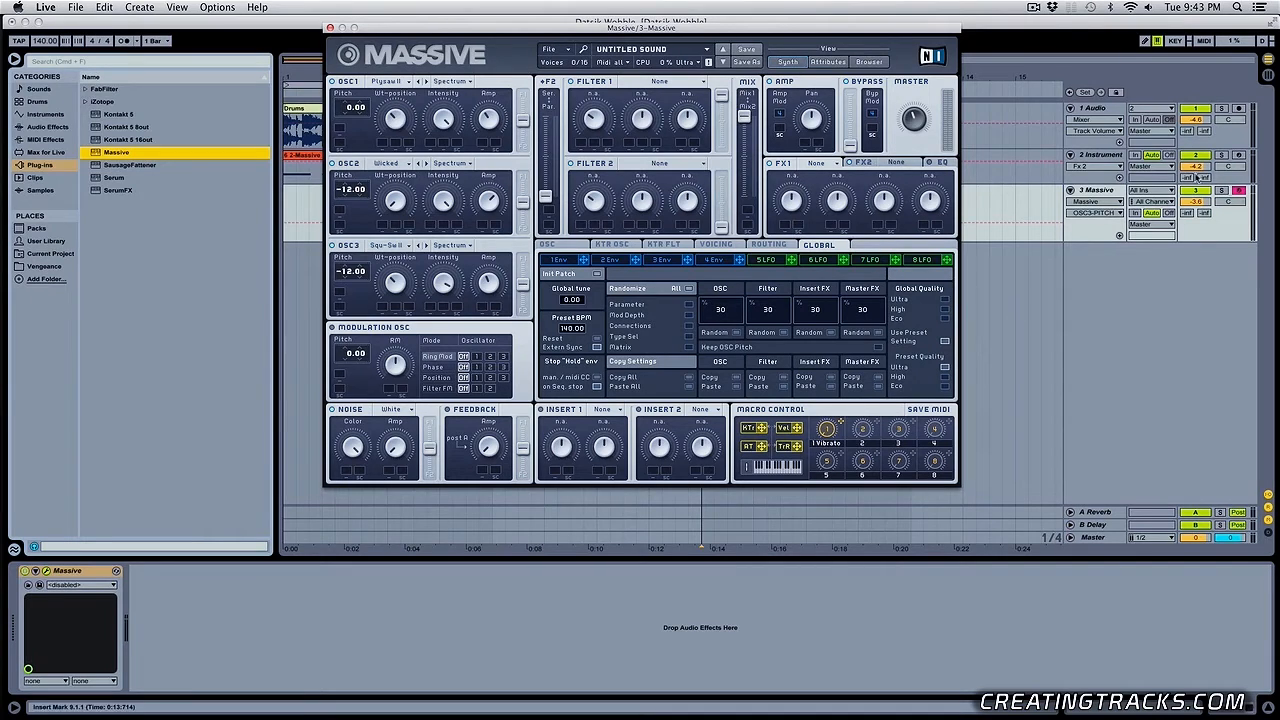
- Raise the Massive track volume to -1.7 and audition the sound with a few notes in a lower octave
{"action": "left_click_drag", "start_coordinate": [1203, 204], "coordinate": [1203, 190]}
{"action": "left_click_drag", "start_coordinate": [913, 119], "coordinate": [910, 86]}
{"action": "key", "text": "a"}
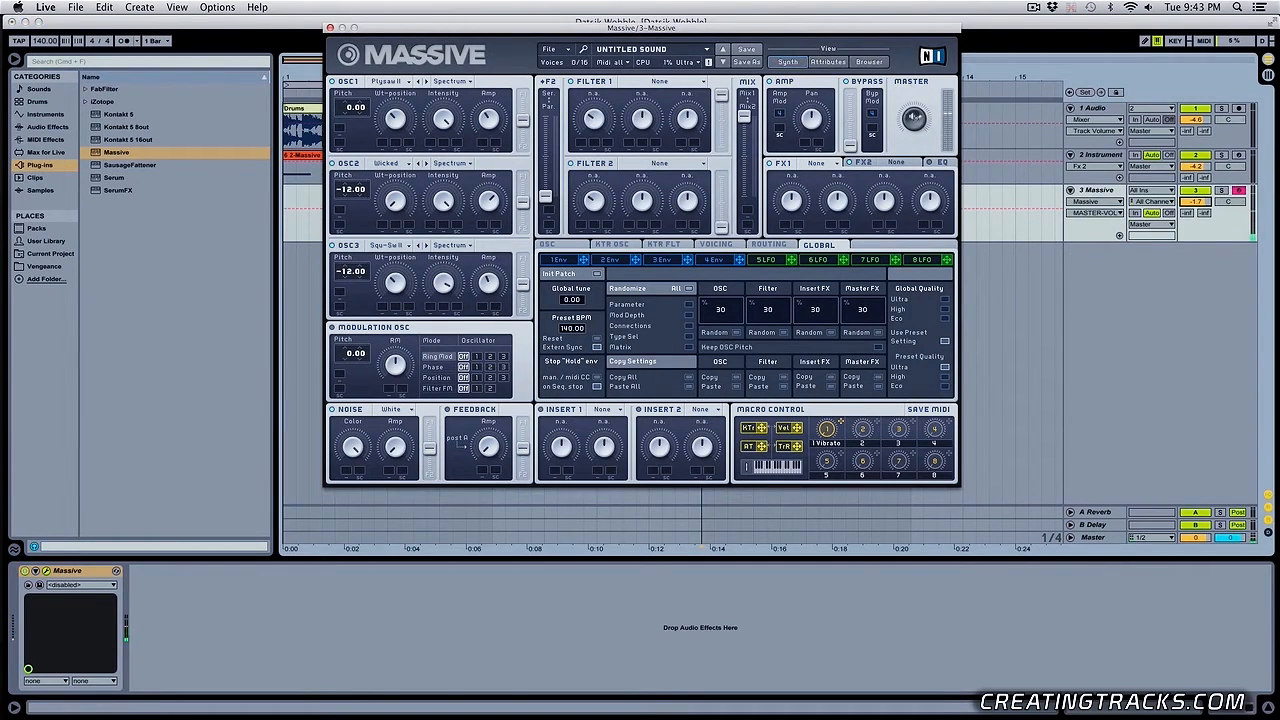
{"action": "key", "text": "z"}
{"action": "key", "text": "a"}
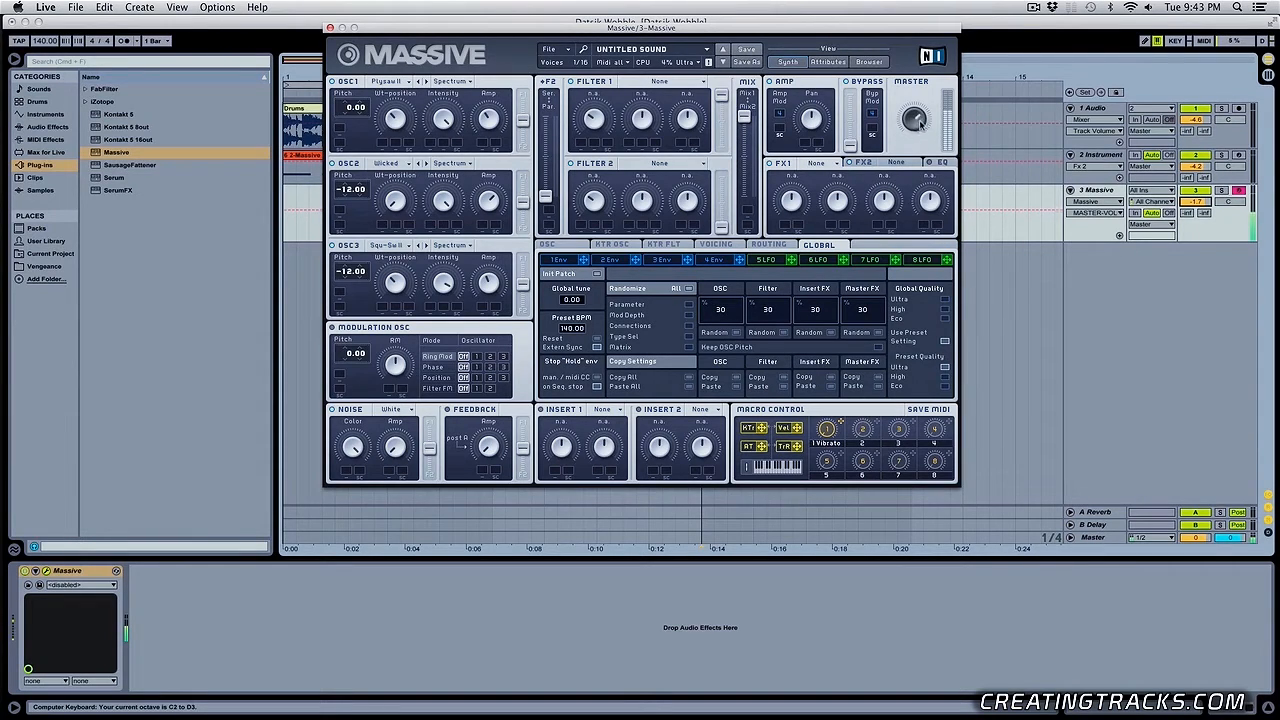
- Route the outputs of OSC1, OSC2 and OSC3 fully to Filter 1
{"action": "left_click_drag", "start_coordinate": [523, 121], "coordinate": [523, 84]}
{"action": "left_click_drag", "start_coordinate": [525, 201], "coordinate": [526, 156]}
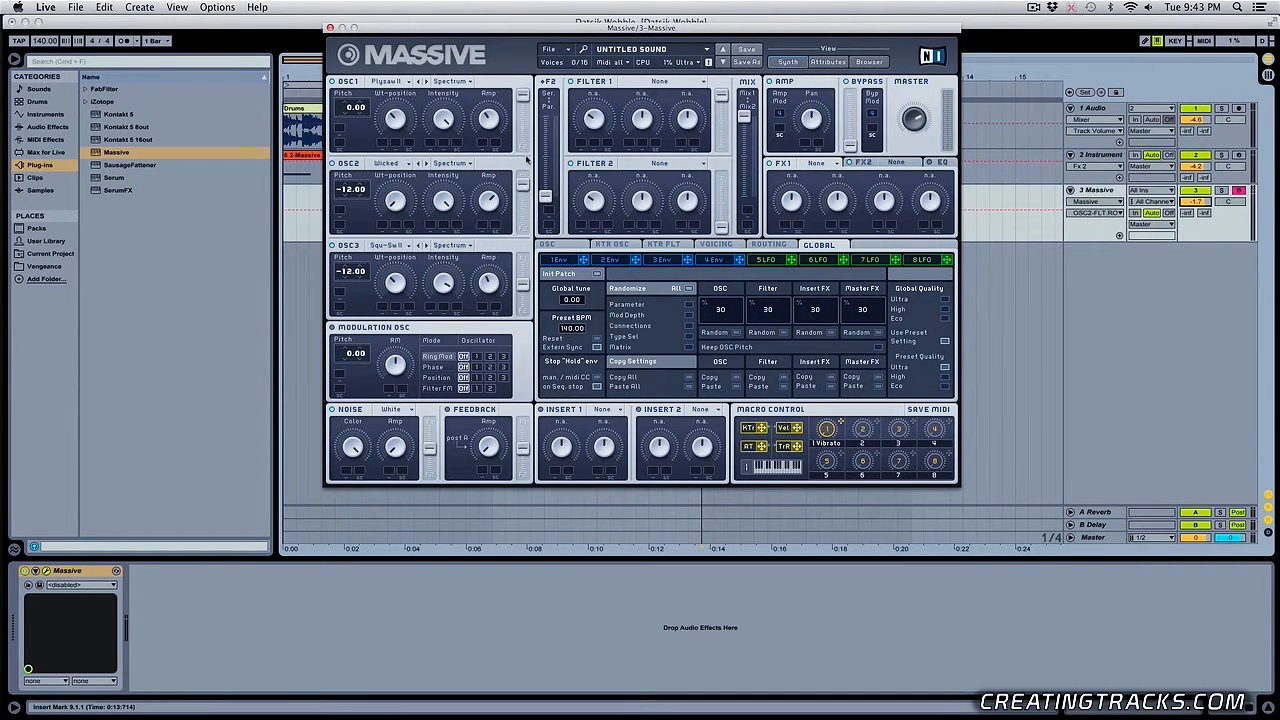
{"action": "left_click_drag", "start_coordinate": [523, 285], "coordinate": [523, 260]}
- Pitch the modulation oscillator to -12.00 and assign Ring Mod to oscillator 1 and Phase and Position to oscillator 2
{"action": "left_click_drag", "start_coordinate": [350, 357], "coordinate": [351, 366]}
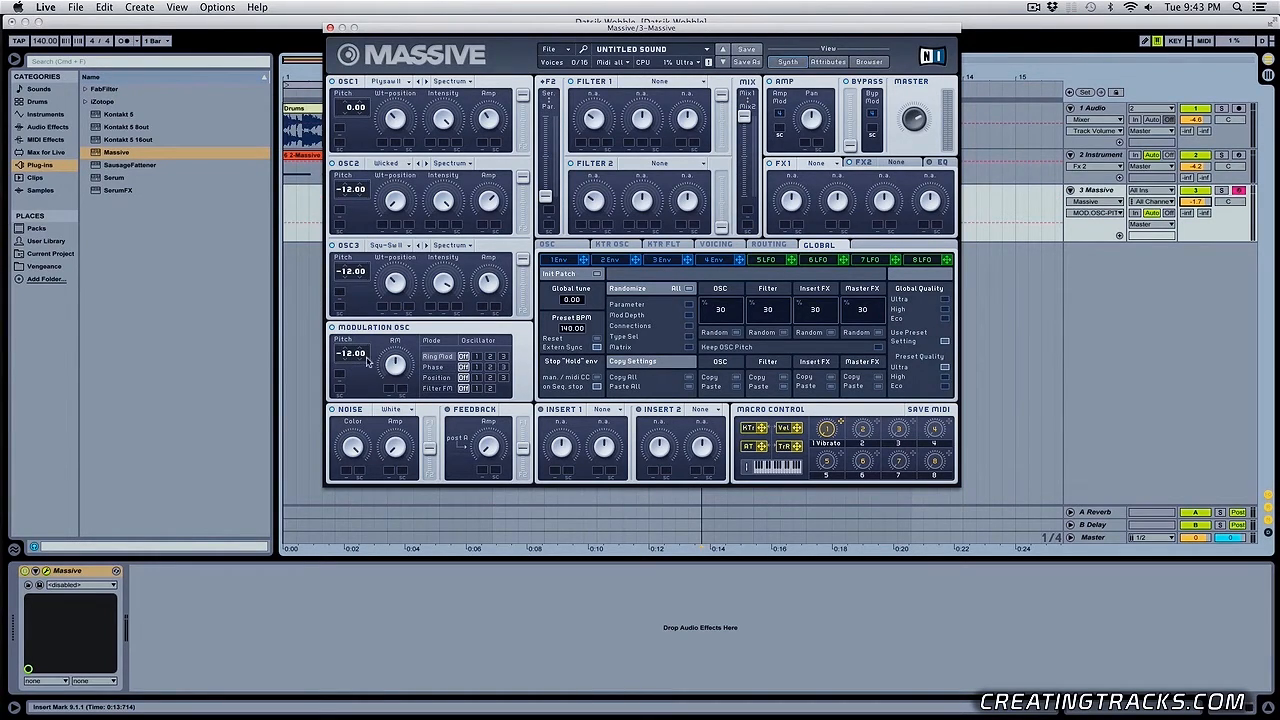
{"action": "left_click", "coordinate": [477, 358]}
{"action": "left_click", "coordinate": [441, 369]}
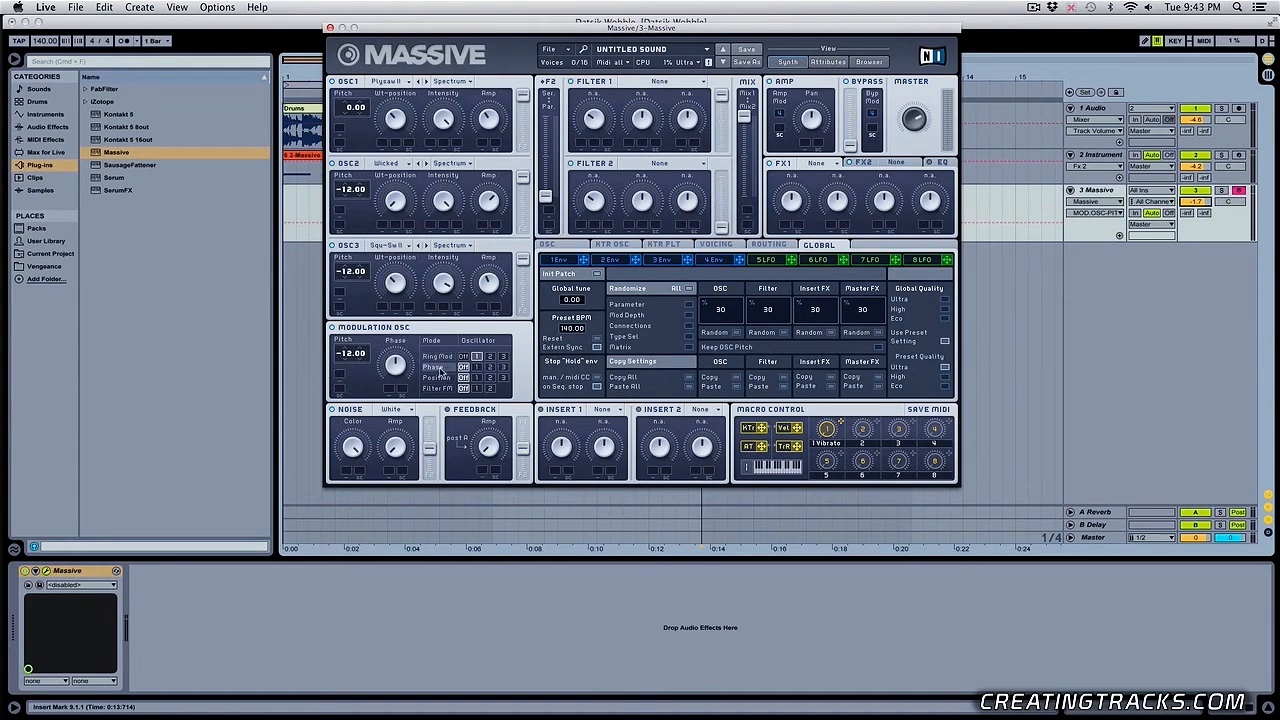
{"action": "left_click", "coordinate": [490, 367]}
{"action": "left_click", "coordinate": [441, 378]}
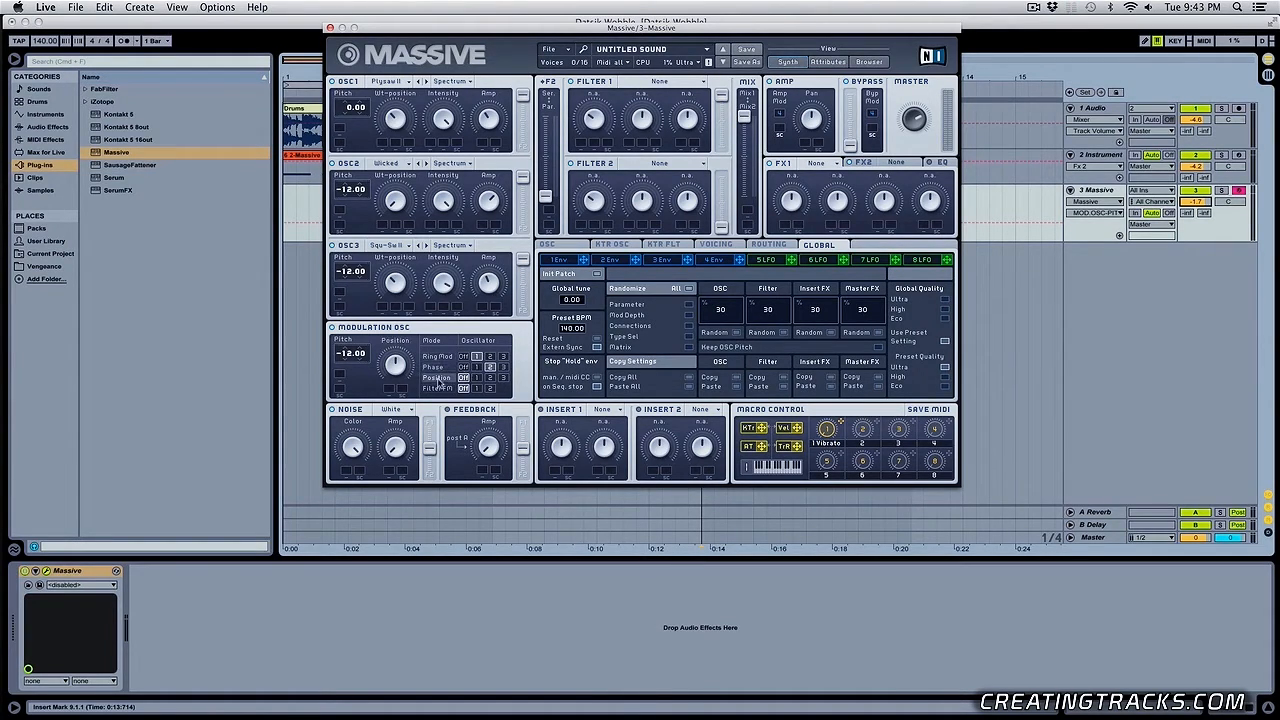
{"action": "left_click", "coordinate": [490, 377]}
{"action": "left_click", "coordinate": [435, 367]}
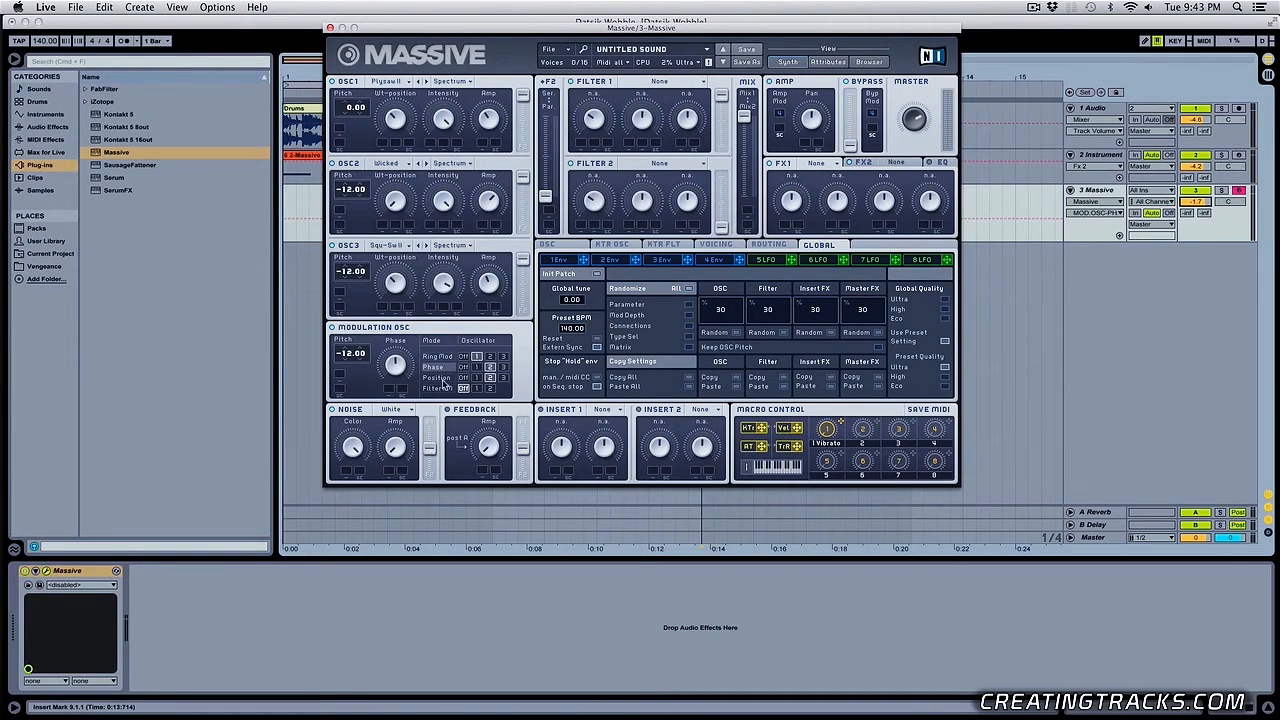
- Set Filter 1 to Comb and turn its pitch down
{"action": "left_click", "coordinate": [662, 80]}
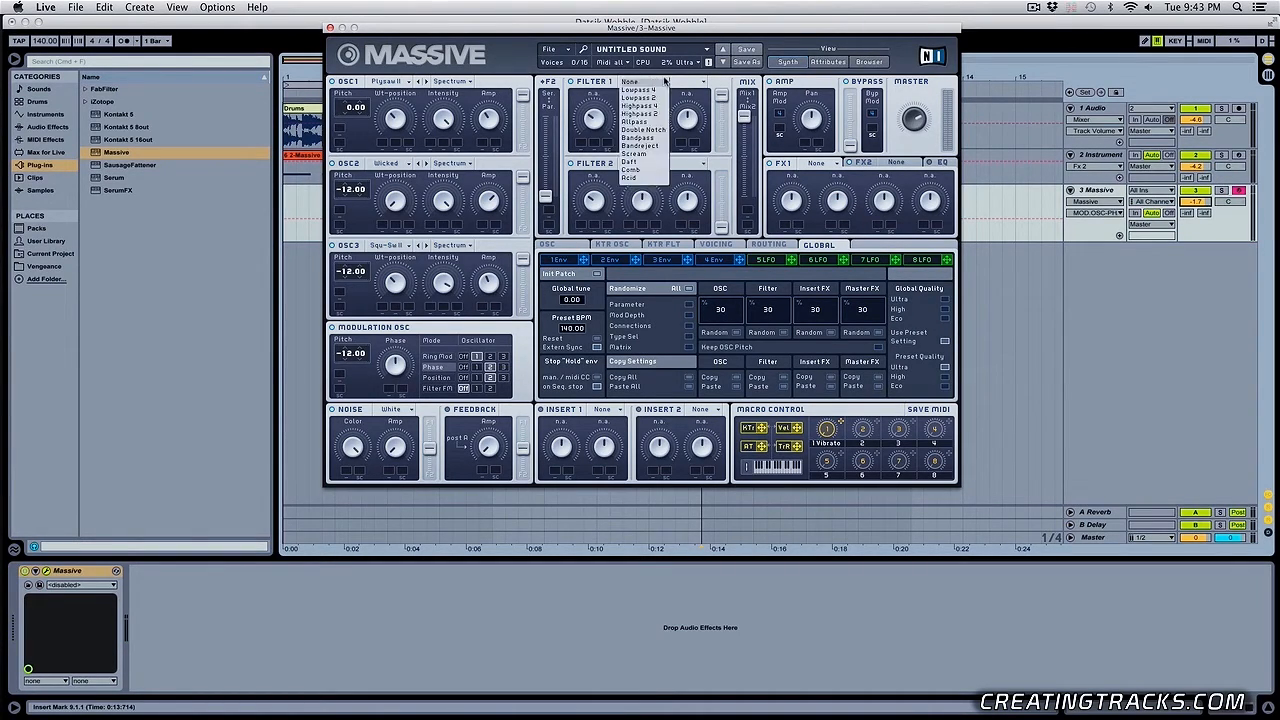
{"action": "left_click", "coordinate": [634, 170]}
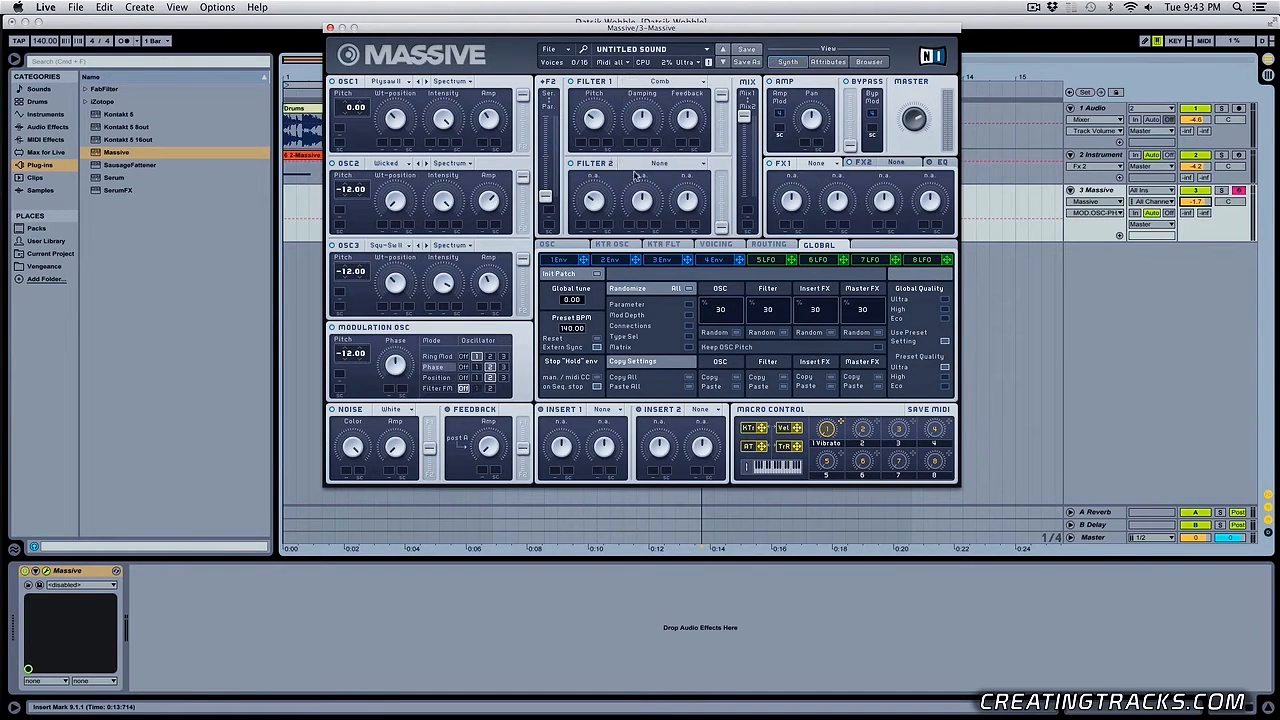
{"action": "left_click", "coordinate": [597, 116]}
- Load the Sine Shaper into Insert 1 and adjust its dry/wet and drive
{"action": "left_click", "coordinate": [617, 411]}
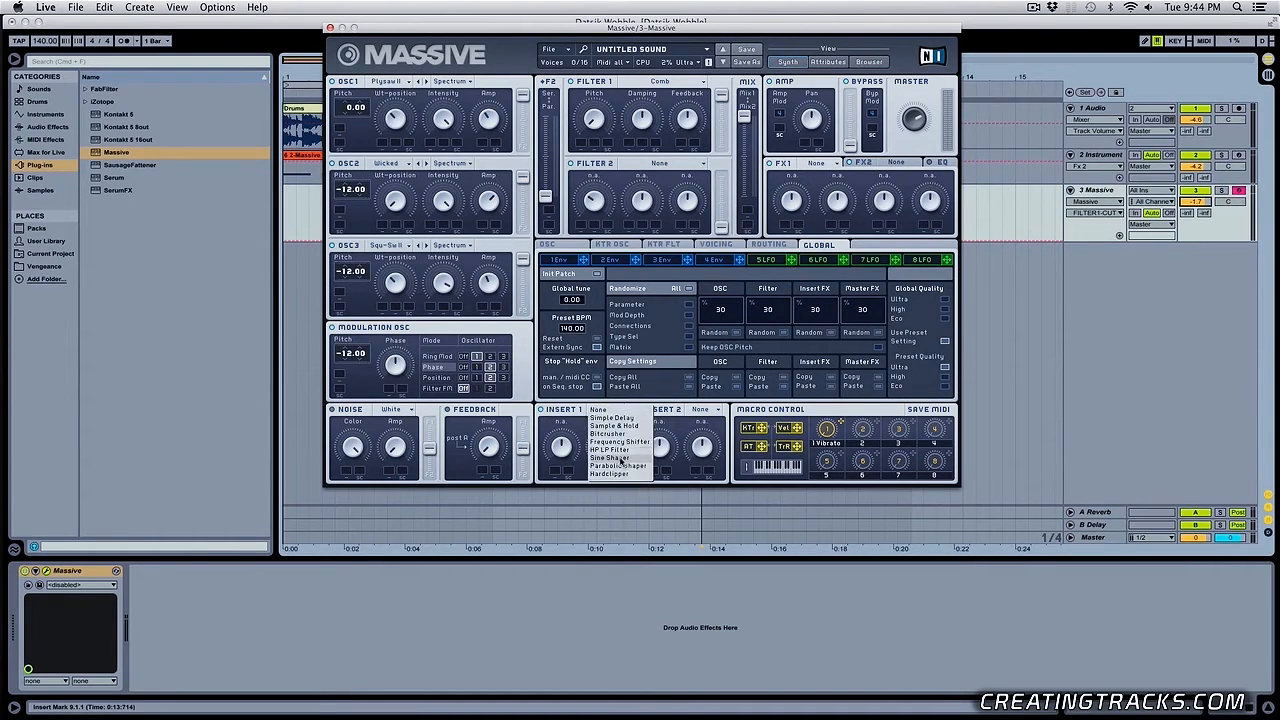
{"action": "left_click", "coordinate": [622, 462]}
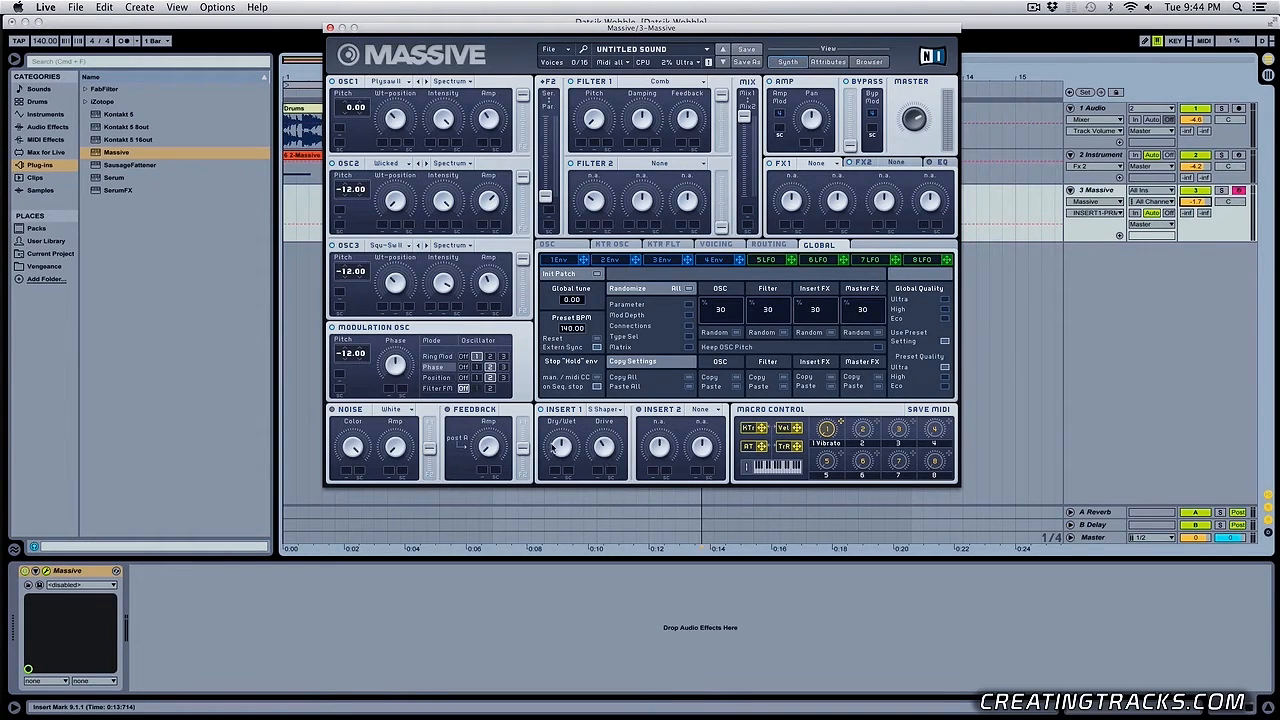
{"action": "mouse_move", "coordinate": [553, 447]}
{"action": "left_mouse_down"}
{"action": "mouse_move", "coordinate": [564, 482]}
{"action": "mouse_move", "coordinate": [564, 430]}
{"action": "left_mouse_up"}
{"action": "left_click", "coordinate": [604, 452]}
{"action": "left_click_drag", "start_coordinate": [610, 442], "coordinate": [570, 516]}
{"action": "left_click_drag", "start_coordinate": [556, 413], "coordinate": [560, 446]}
- Set FX1 to Classic Tube and lower its dry/wet and drive amounts
{"action": "left_click", "coordinate": [818, 166]}
{"action": "left_click", "coordinate": [820, 291]}
{"action": "left_click_drag", "start_coordinate": [792, 203], "coordinate": [799, 244]}
{"action": "left_click_drag", "start_coordinate": [837, 198], "coordinate": [839, 212]}
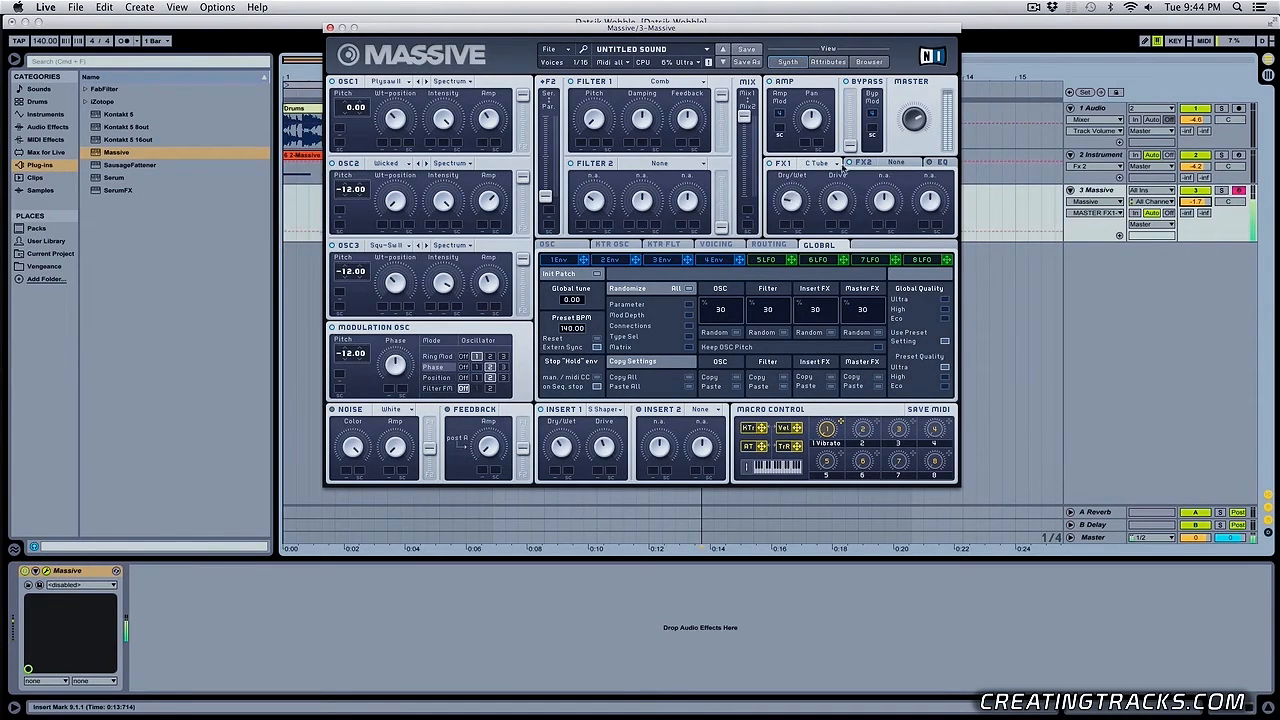
{"action": "left_click", "coordinate": [917, 126]}
- Set FX2 to Reverb and lower its dry/wet and size
{"action": "left_click", "coordinate": [870, 163]}
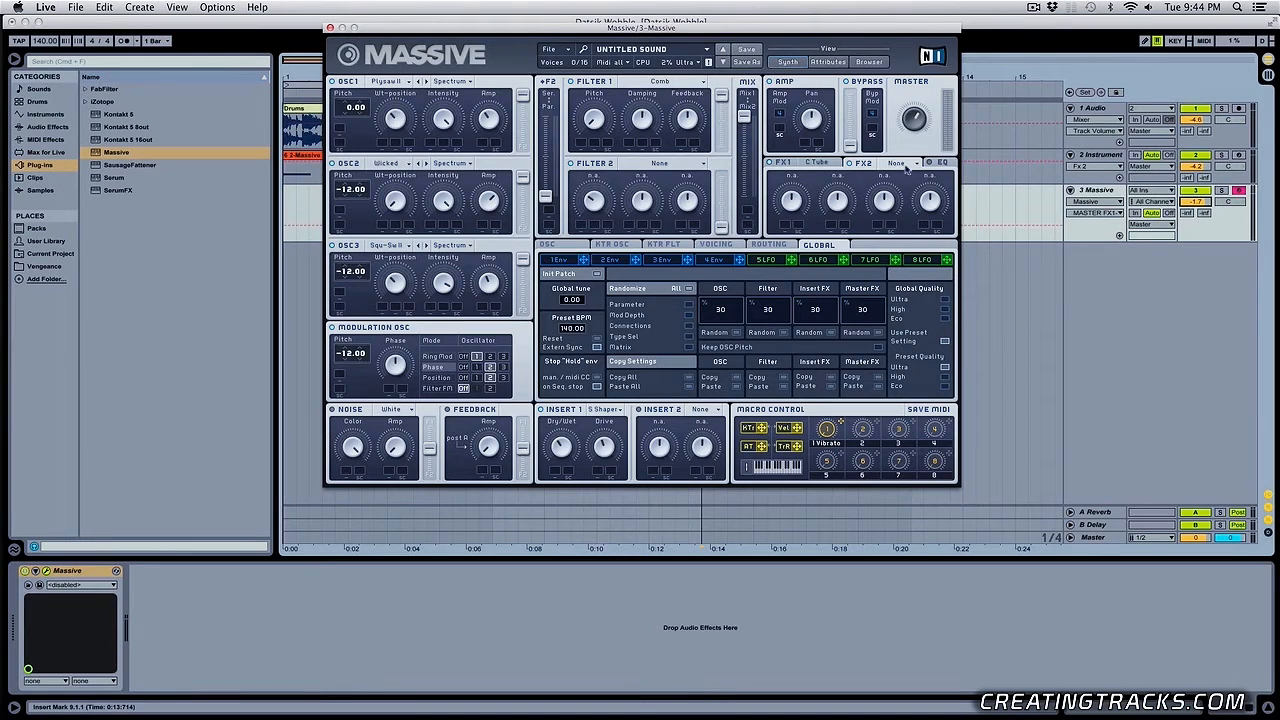
{"action": "left_click", "coordinate": [906, 167]}
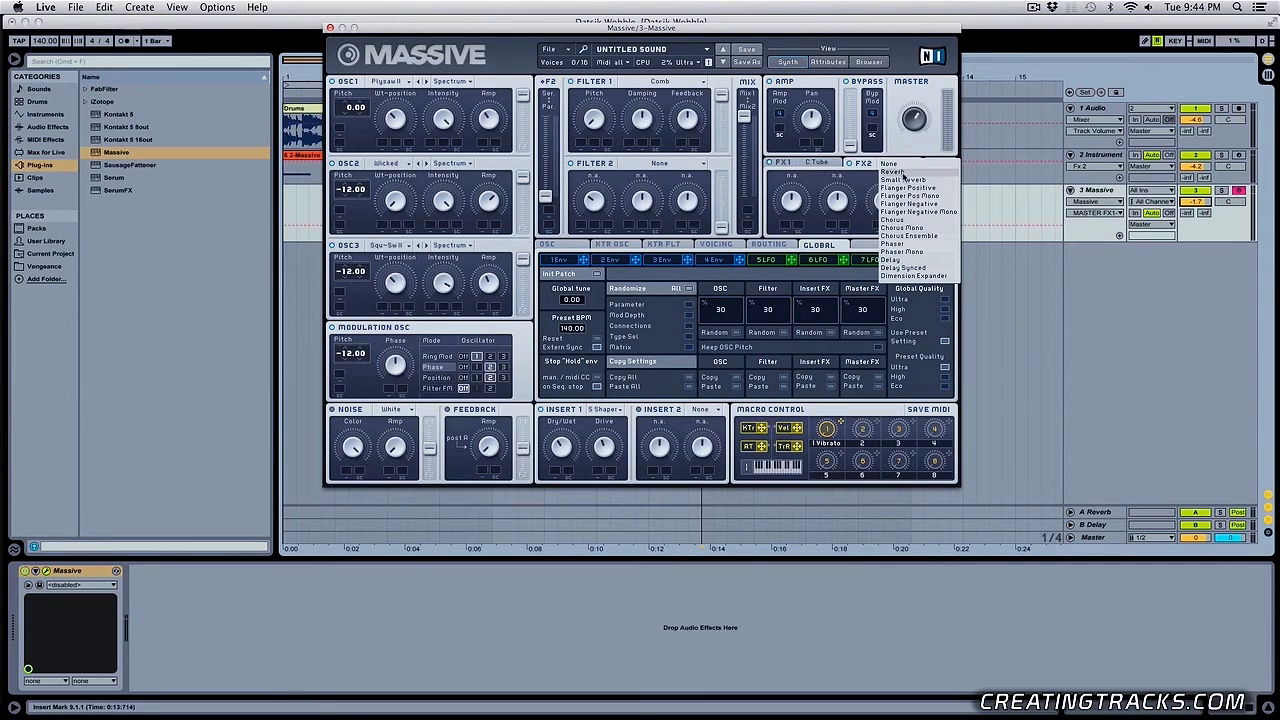
{"action": "left_click", "coordinate": [903, 175]}
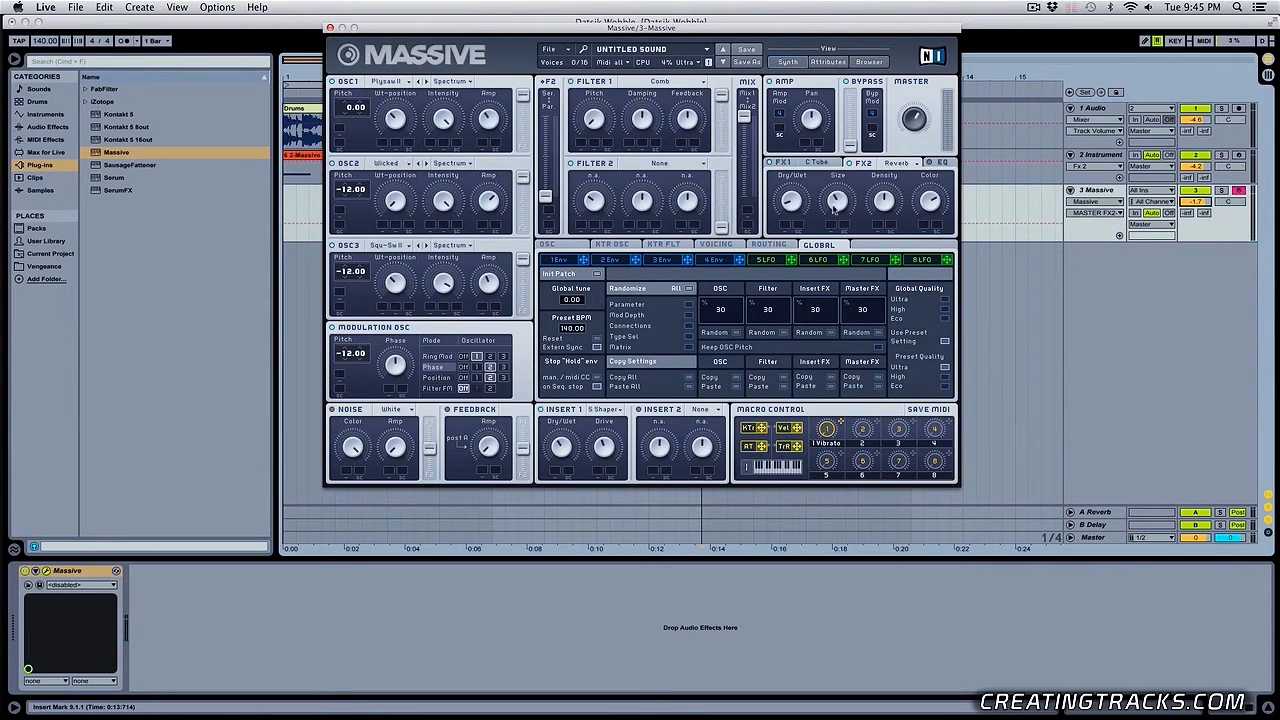
- Enable the EQ, boost its high shelf and adjust the low shelf
{"action": "left_click", "coordinate": [940, 163]}
{"action": "left_click_drag", "start_coordinate": [930, 198], "coordinate": [937, 190]}
{"action": "left_click", "coordinate": [795, 198]}
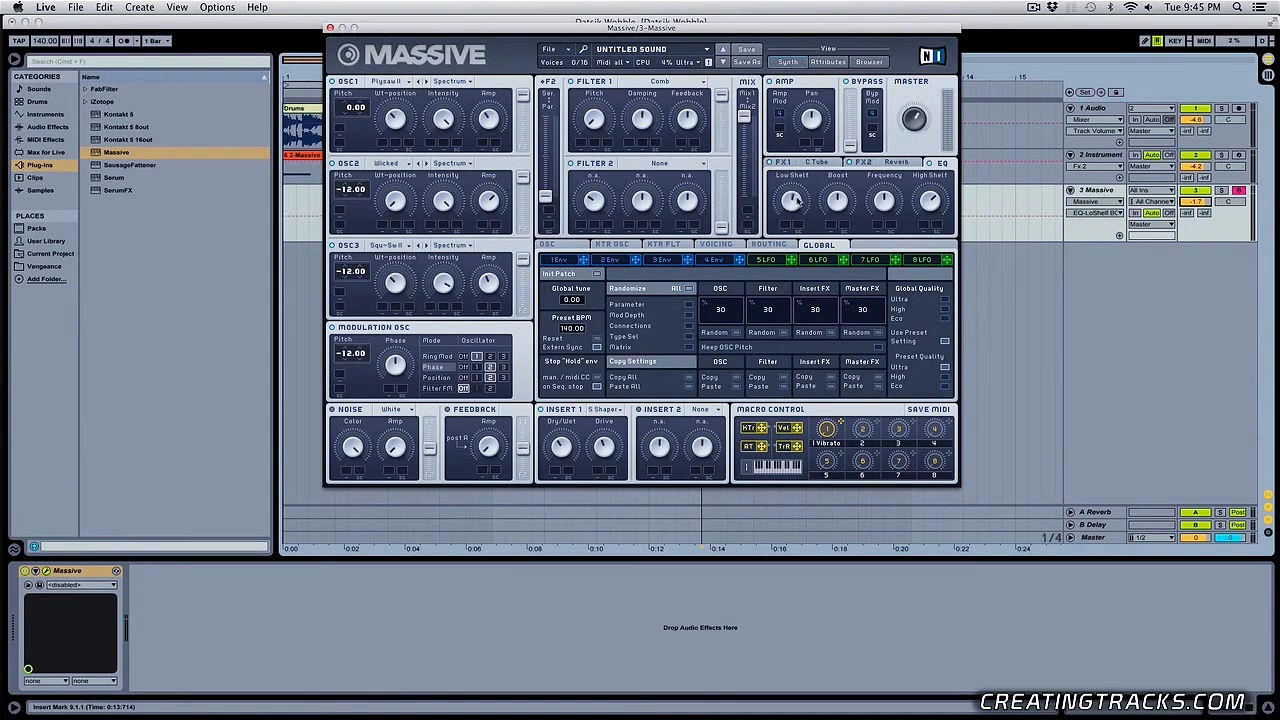
{"action": "left_click", "coordinate": [925, 128]}
- Switch the voicing to Monorotate and sync LFO 5 to the project tempo
{"action": "left_click", "coordinate": [726, 245]}
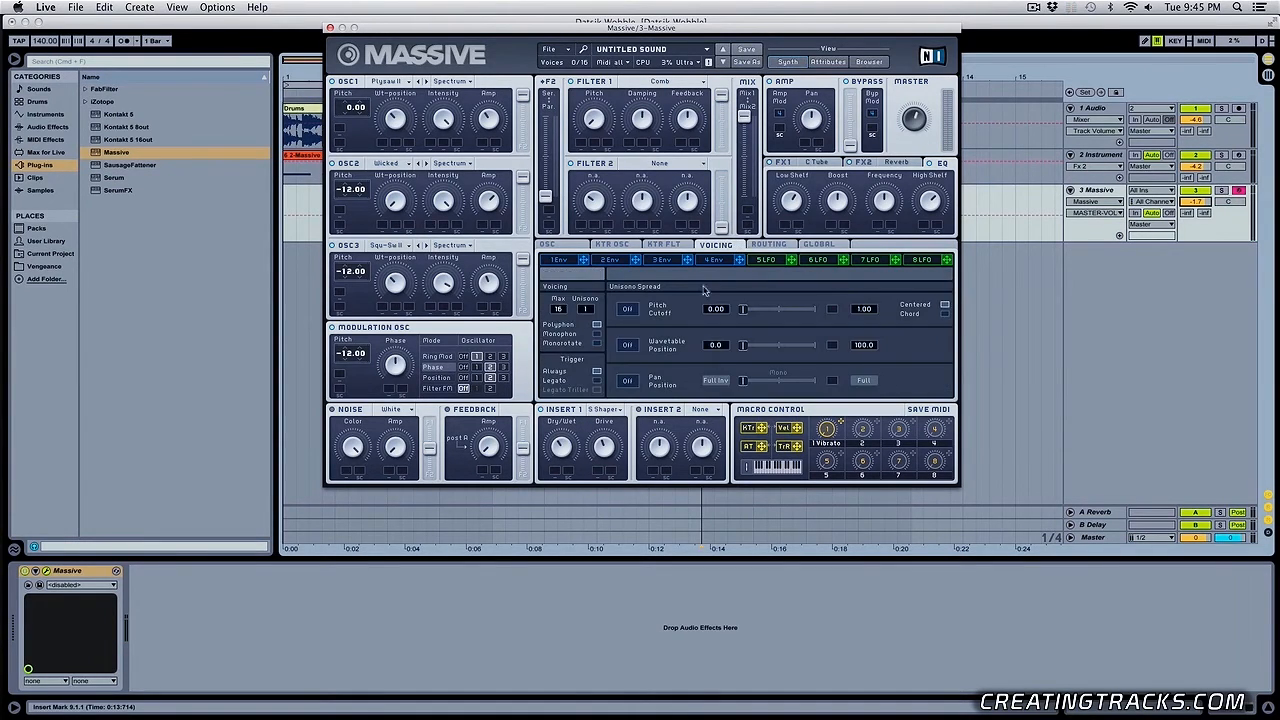
{"action": "left_click", "coordinate": [597, 344]}
{"action": "left_click", "coordinate": [768, 261]}
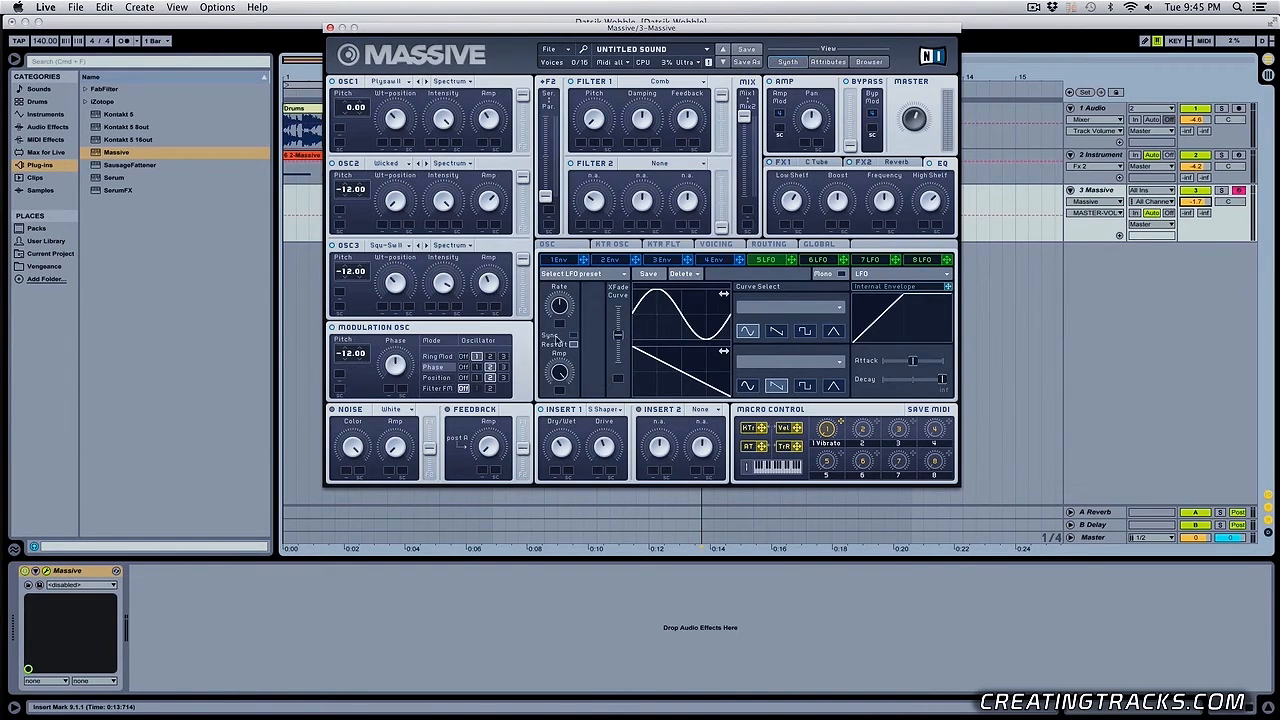
{"action": "left_click", "coordinate": [574, 336]}
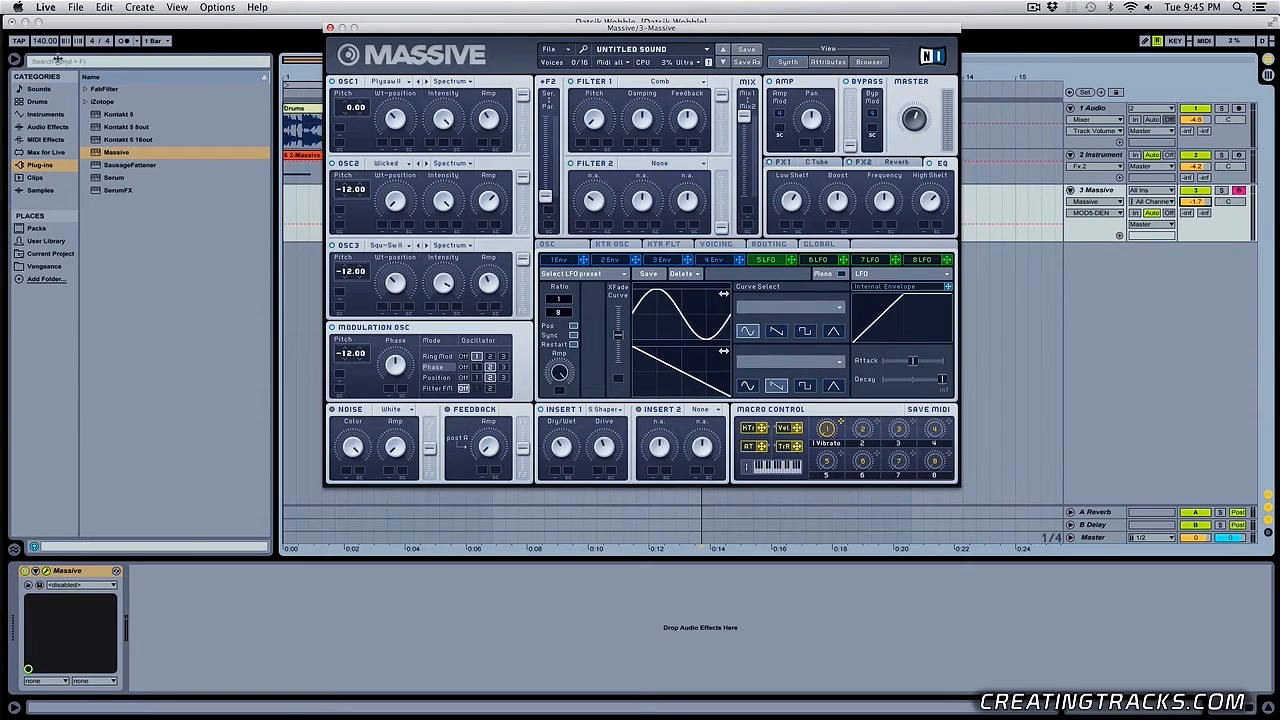
{"action": "left_click_drag", "start_coordinate": [45, 47], "coordinate": [38, 40]}
- Assign LFO 5 to the amp of OSC1, OSC2 and OSC3 with a modulation range on each
{"action": "left_click_drag", "start_coordinate": [791, 260], "coordinate": [488, 118]}
{"action": "left_click_drag", "start_coordinate": [791, 260], "coordinate": [492, 196]}
{"action": "left_click_drag", "start_coordinate": [791, 260], "coordinate": [482, 310]}
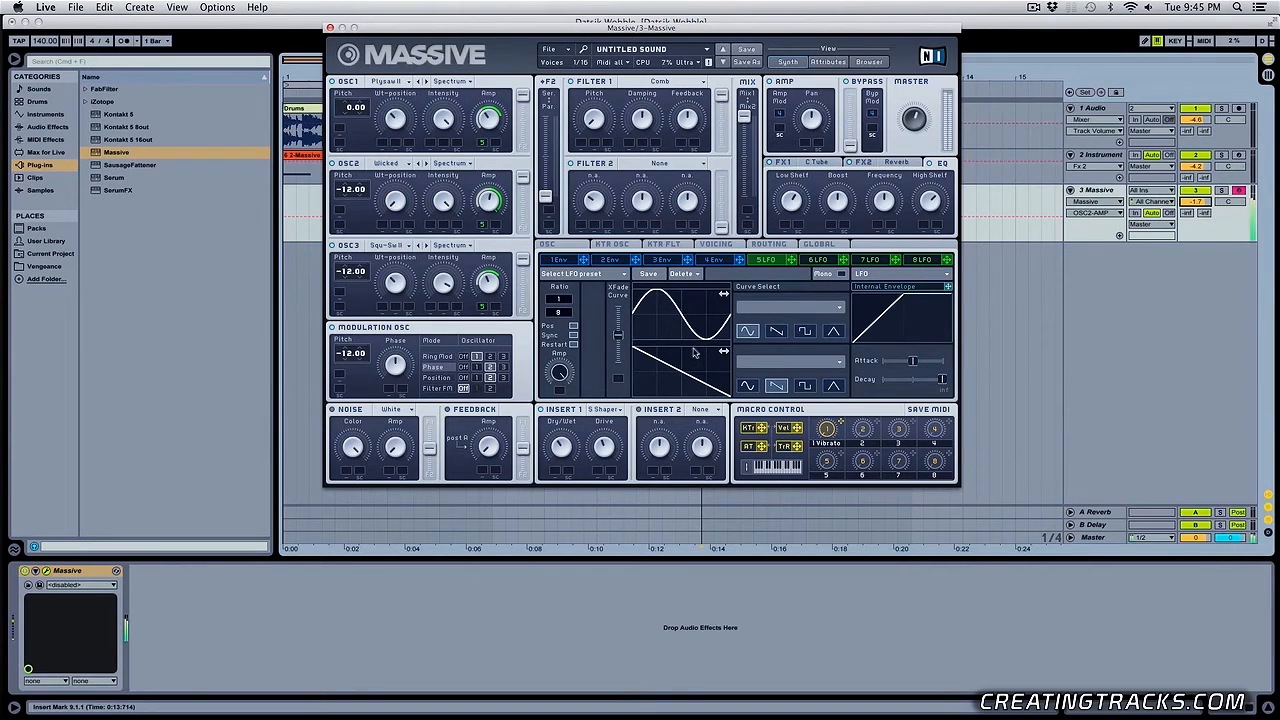
{"action": "left_click", "coordinate": [913, 120]}
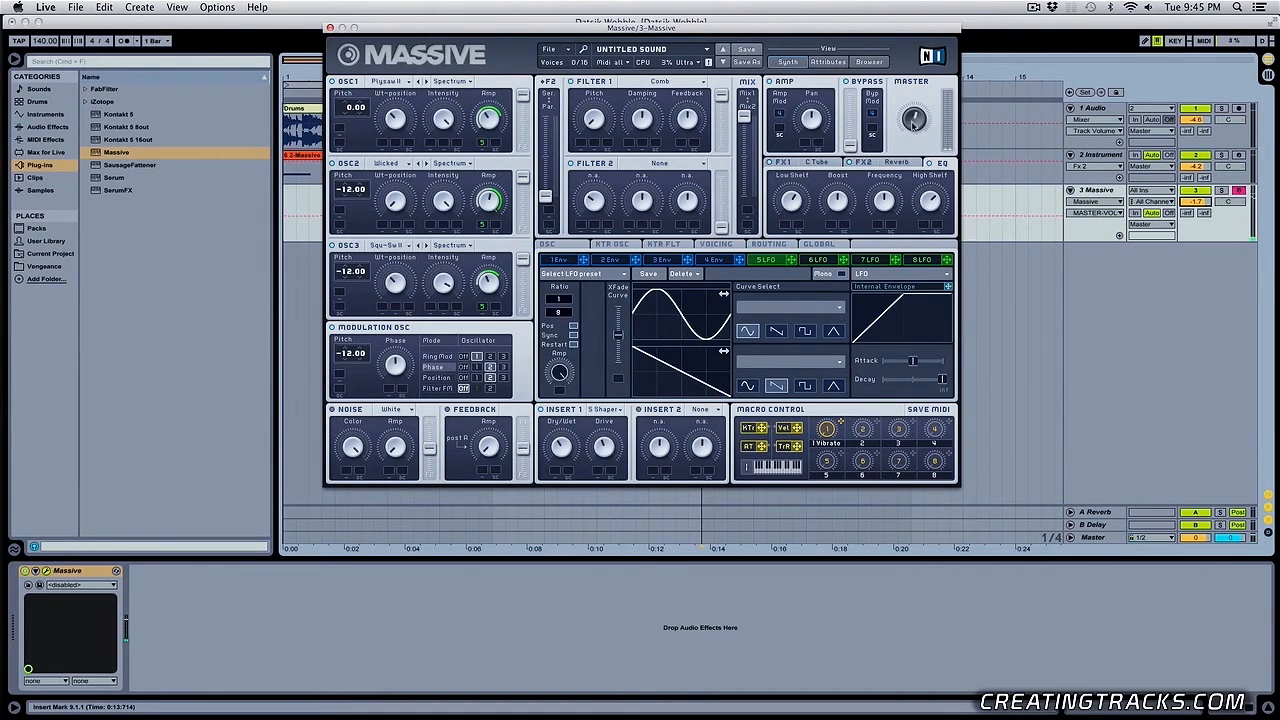
{"action": "left_click", "coordinate": [619, 340]}
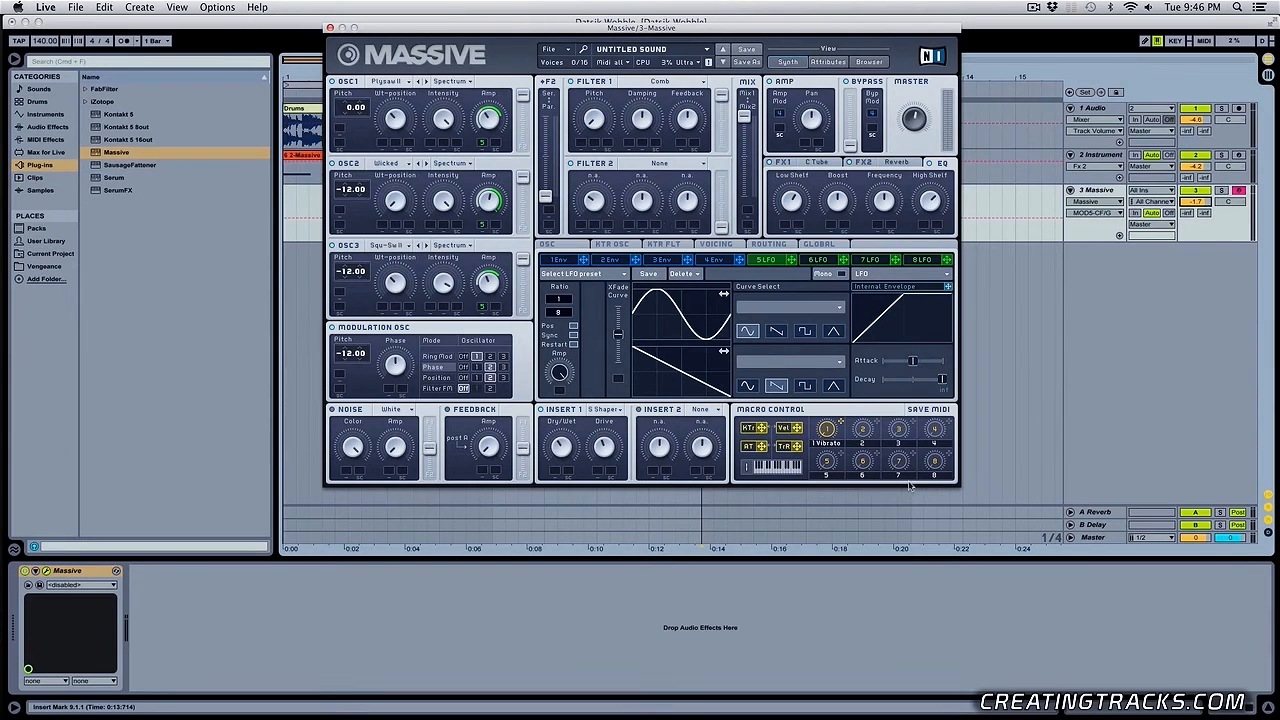
- Assign macro 2 to the OSC2 wavetable position and the modulation oscillator's phase, with a range on each
{"action": "left_click", "coordinate": [861, 431]}
{"action": "left_click_drag", "start_coordinate": [378, 228], "coordinate": [382, 225]}
- Assign macro 3 to the OSC1 wavetable position, the OSC1 amp and the modulation oscillator's ring mod amount
{"action": "left_click_drag", "start_coordinate": [914, 421], "coordinate": [382, 144]}
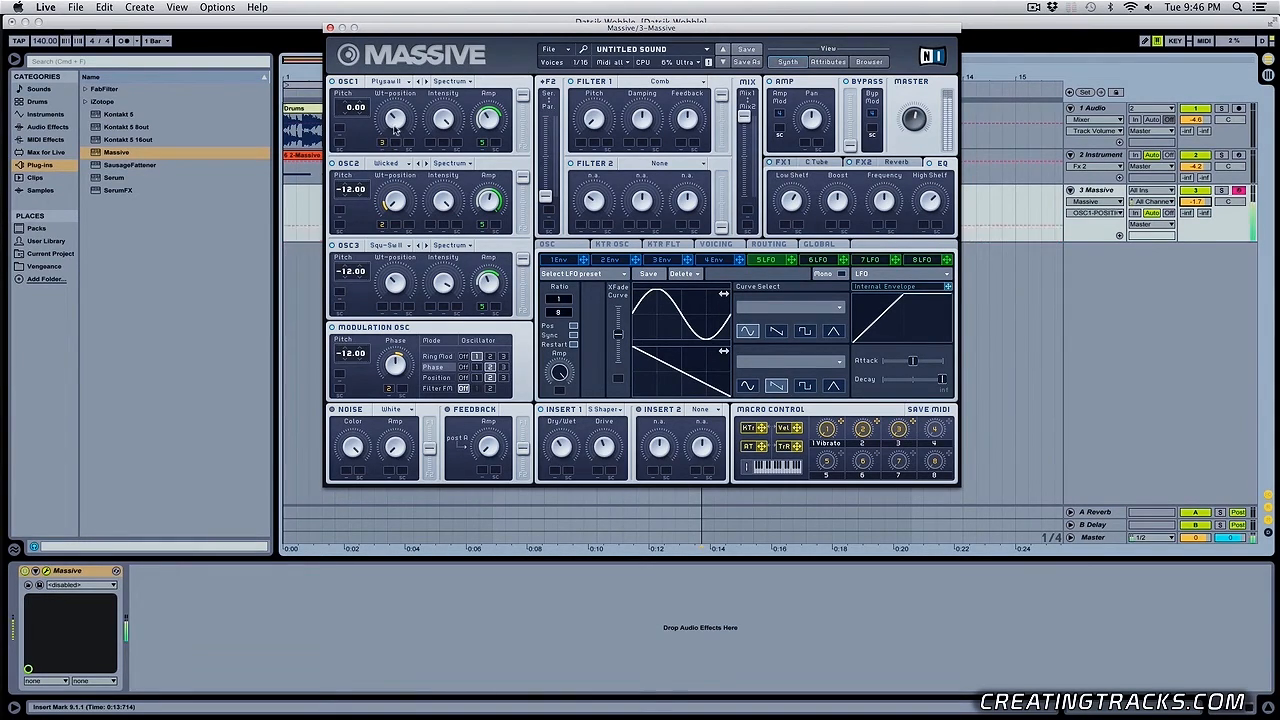
{"action": "left_click", "coordinate": [396, 118]}
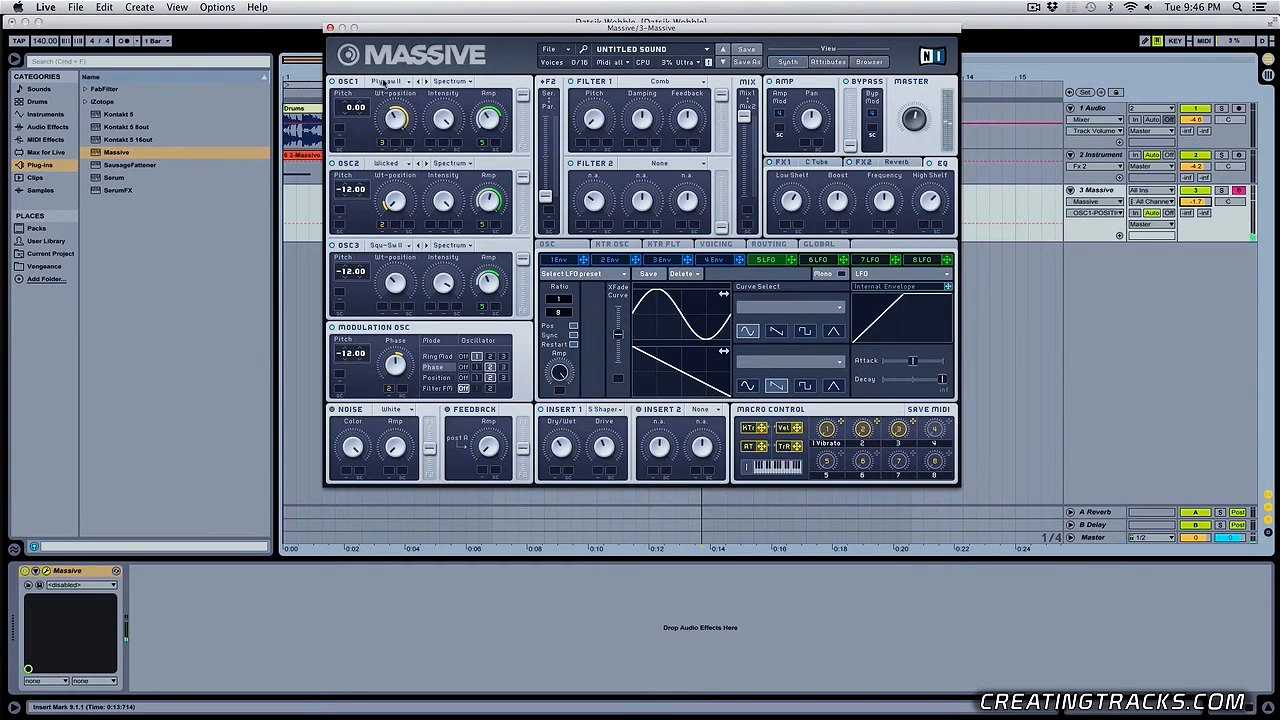
{"action": "left_click_drag", "start_coordinate": [912, 422], "coordinate": [498, 145]}
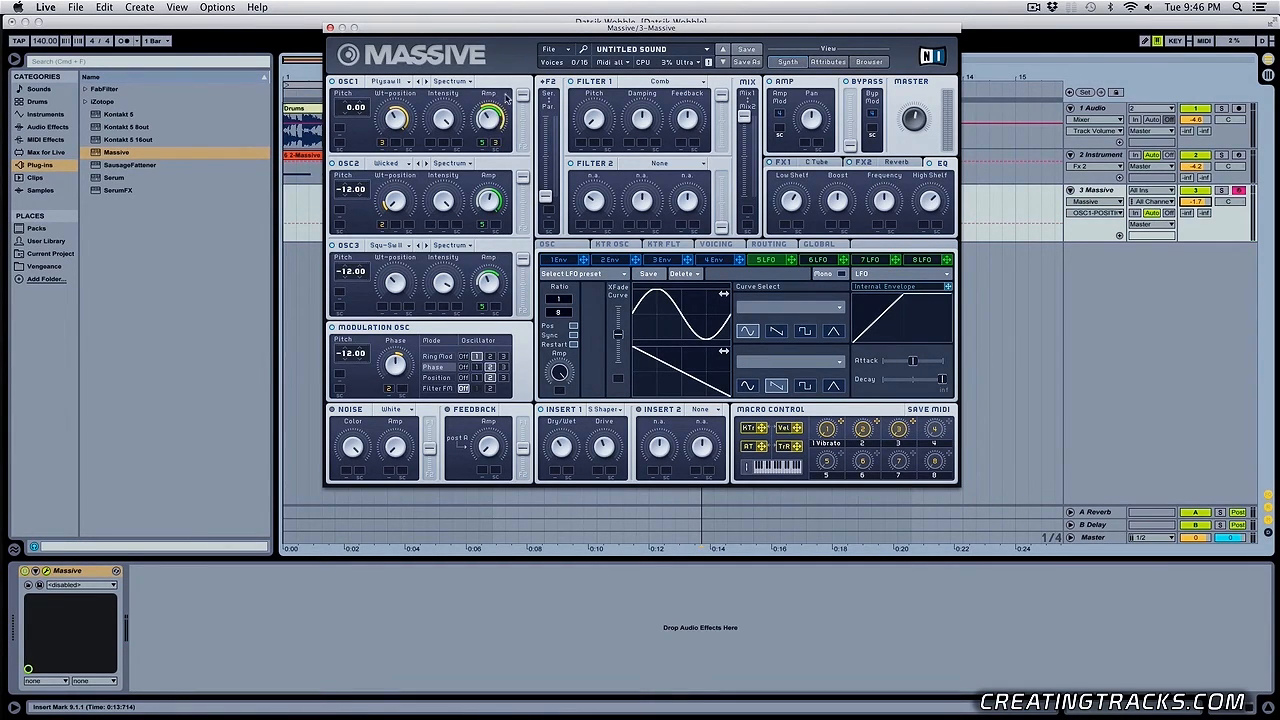
{"action": "left_click", "coordinate": [440, 357]}
{"action": "left_click_drag", "start_coordinate": [912, 422], "coordinate": [410, 422]}
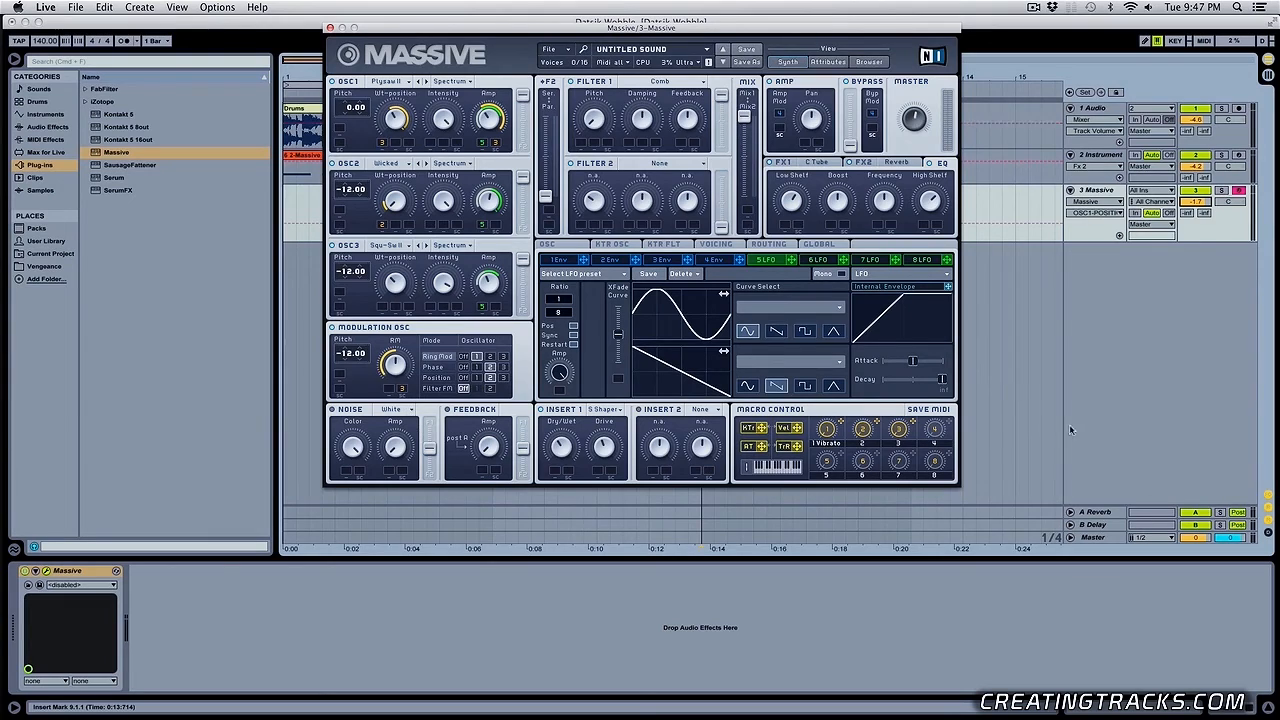
- Audition the modulation by turning macros 3 and 2 while notes are sounding
{"action": "left_click", "coordinate": [899, 429]}
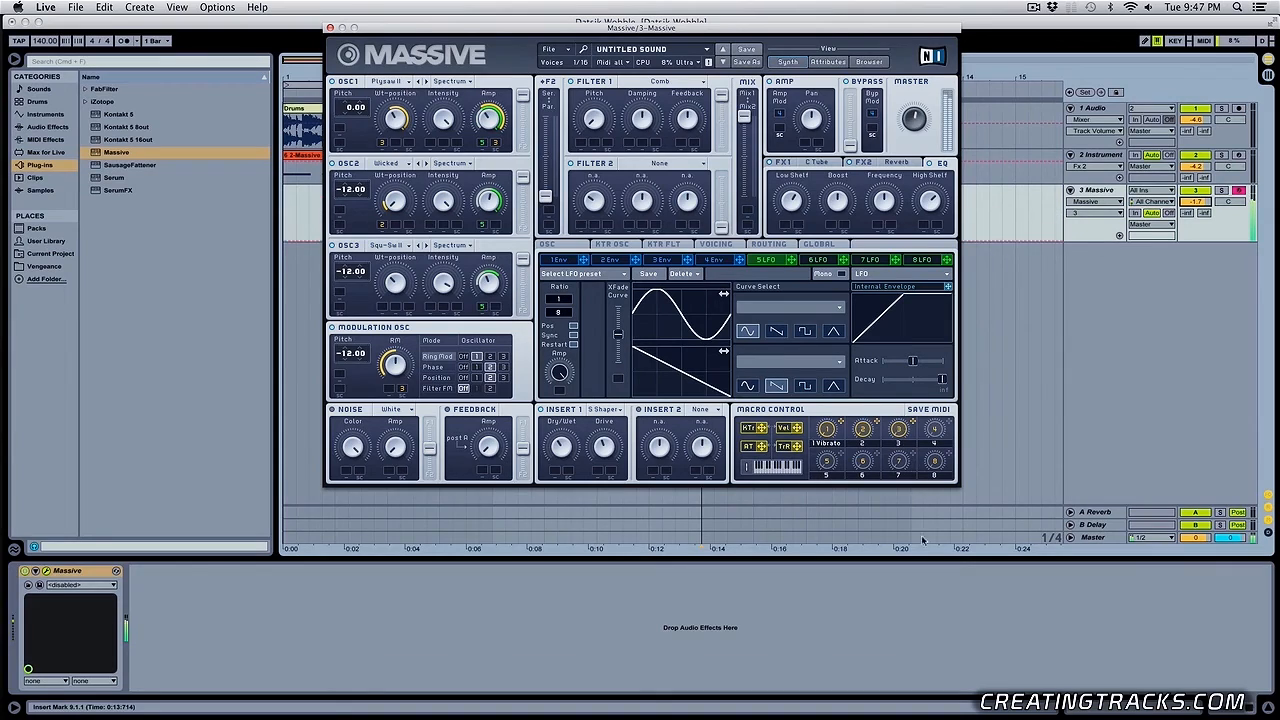
{"action": "left_click", "coordinate": [866, 435]}
{"action": "left_click", "coordinate": [900, 431]}
{"action": "left_click", "coordinate": [863, 429]}
- Copy the MIDI clip from the instrument track to the start of the Massive track and play it back while sweeping macros 2 and 3
{"action": "left_click", "coordinate": [336, 168]}
{"action": "left_click", "coordinate": [329, 195]}
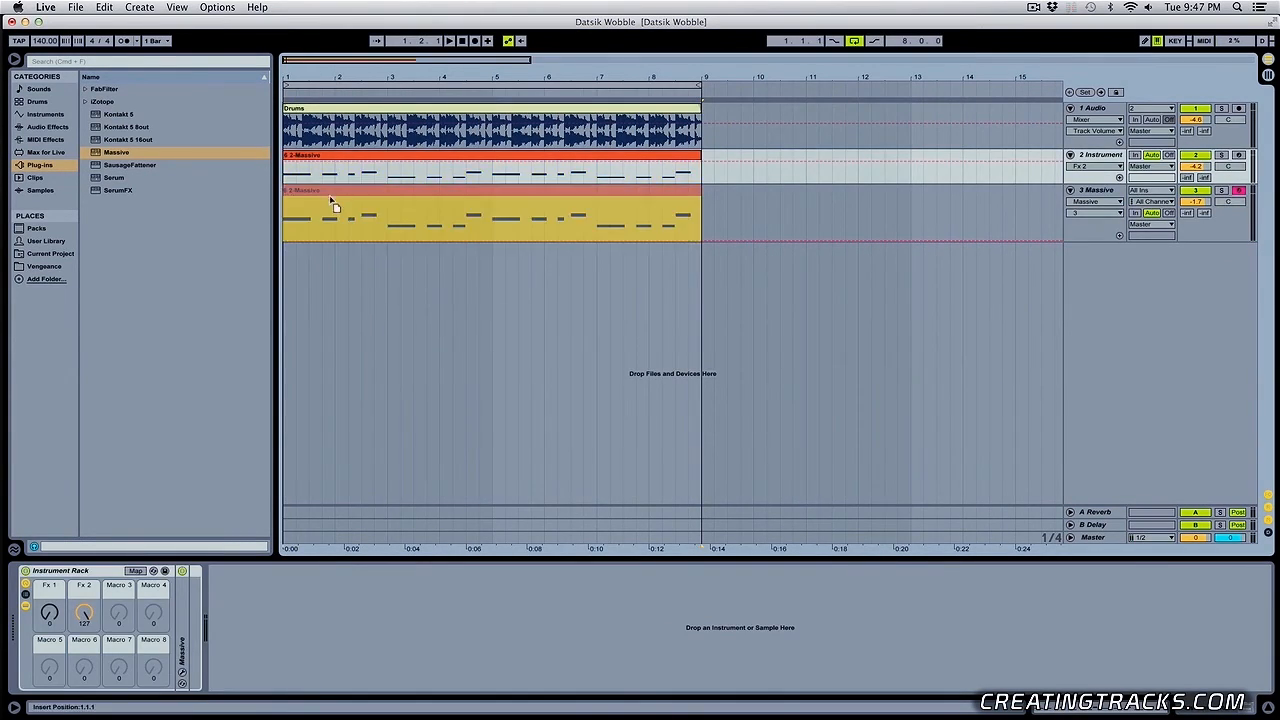
{"action": "key", "text": "space"}
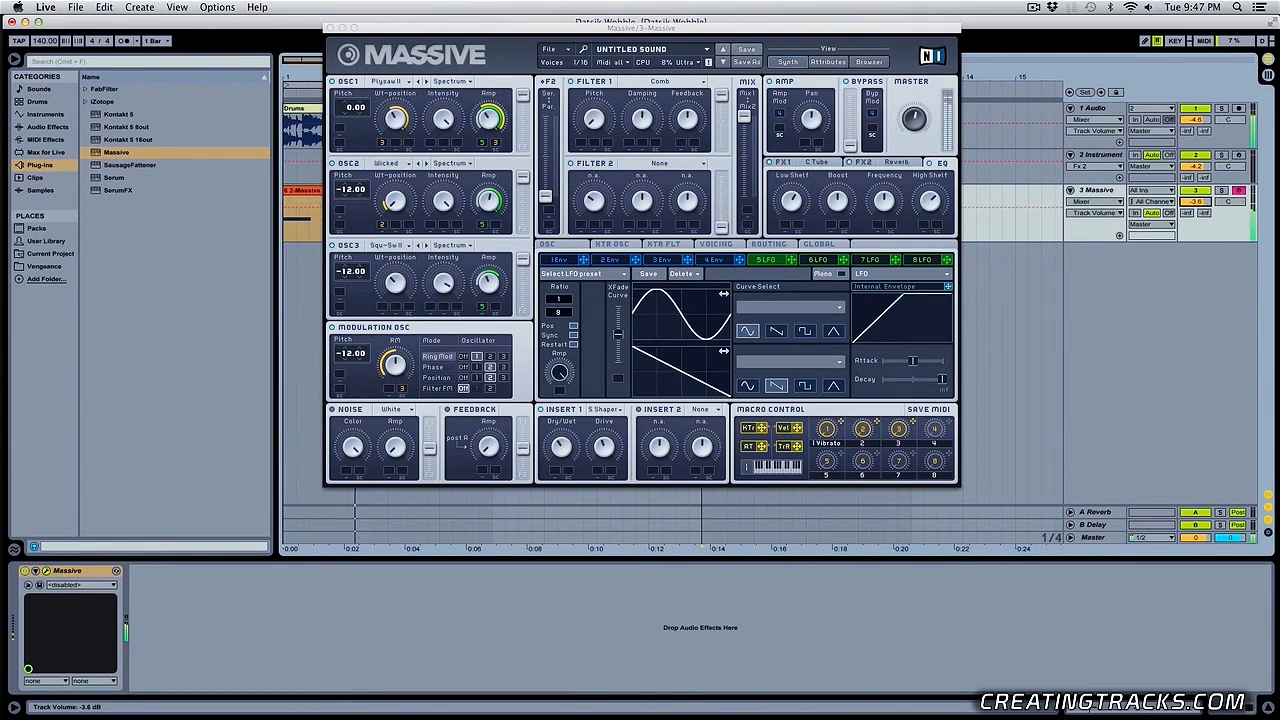
{"action": "left_click", "coordinate": [872, 440]}
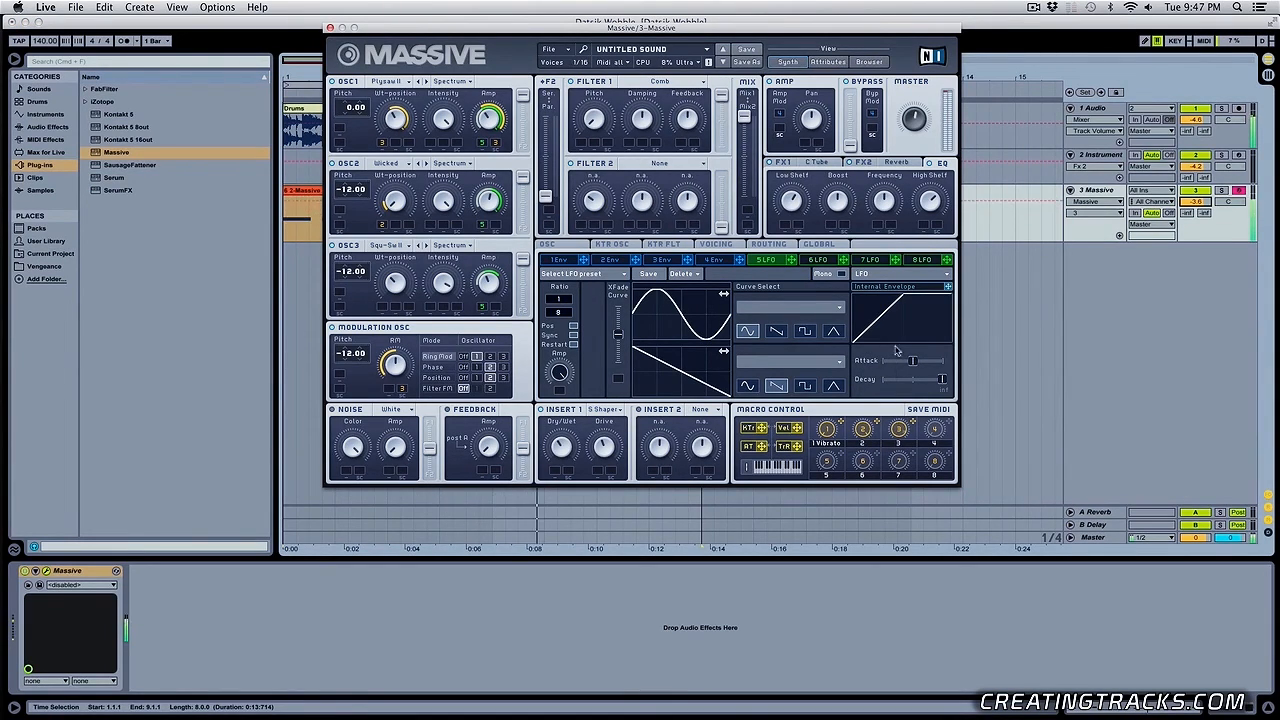
{"action": "left_click", "coordinate": [864, 436]}
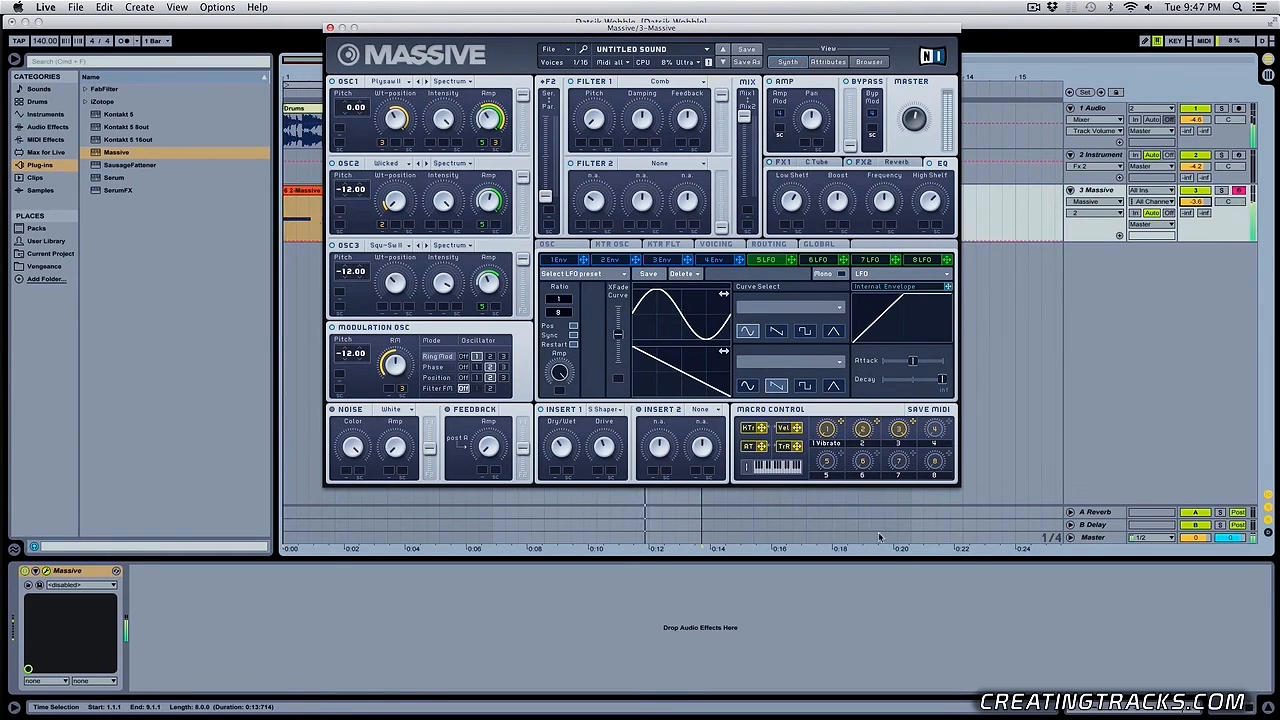
- Try an LFO 5 ratio of 1/4 during playback and set it back to 1/8
{"action": "left_click", "coordinate": [563, 312]}
{"action": "left_click_drag", "start_coordinate": [564, 312], "coordinate": [566, 317]}
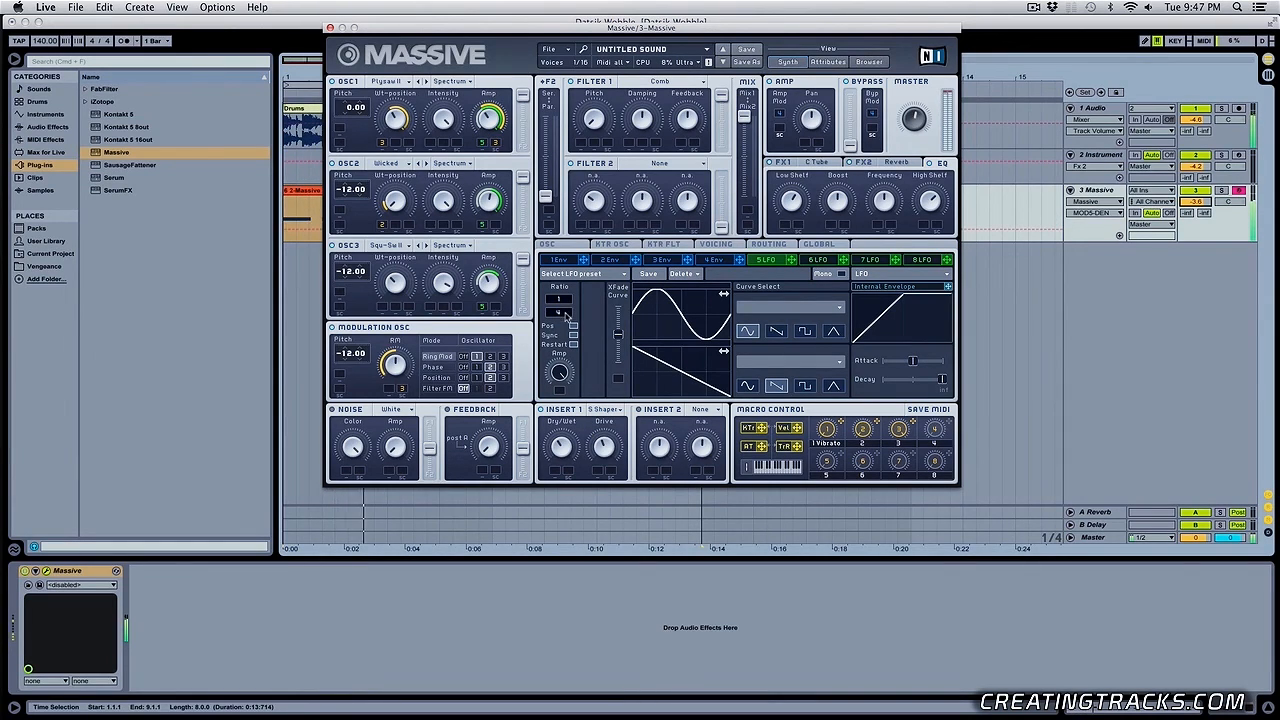
{"action": "left_click_drag", "start_coordinate": [566, 315], "coordinate": [605, 330]}
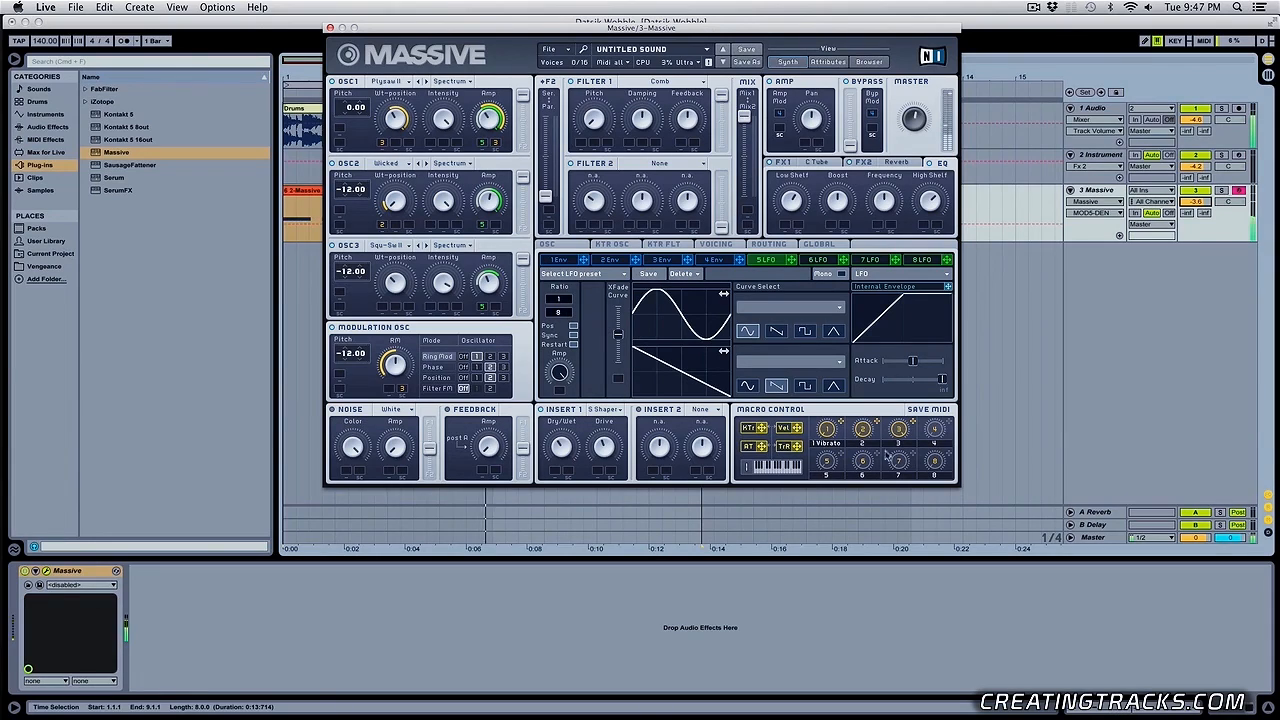
- Sweep macro 3 and macro 2 over the looping clip and reposition the Massive window
{"action": "left_click", "coordinate": [898, 428]}
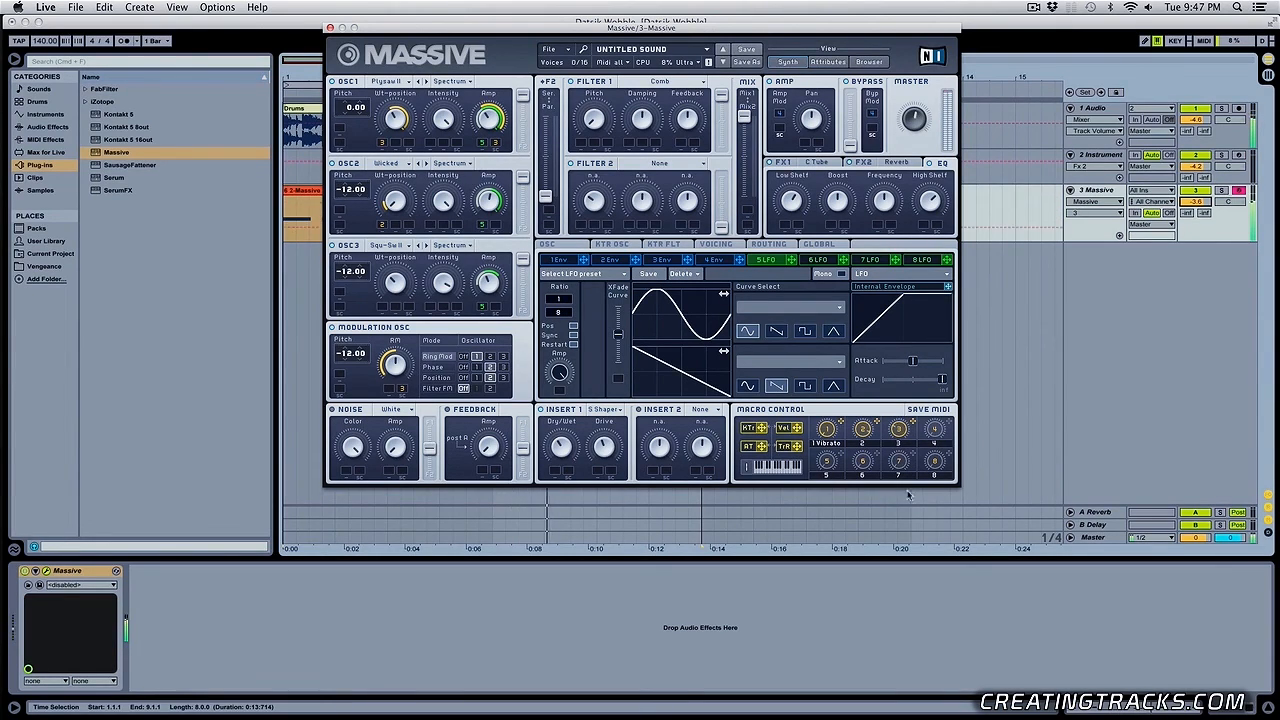
{"action": "left_click", "coordinate": [863, 430]}
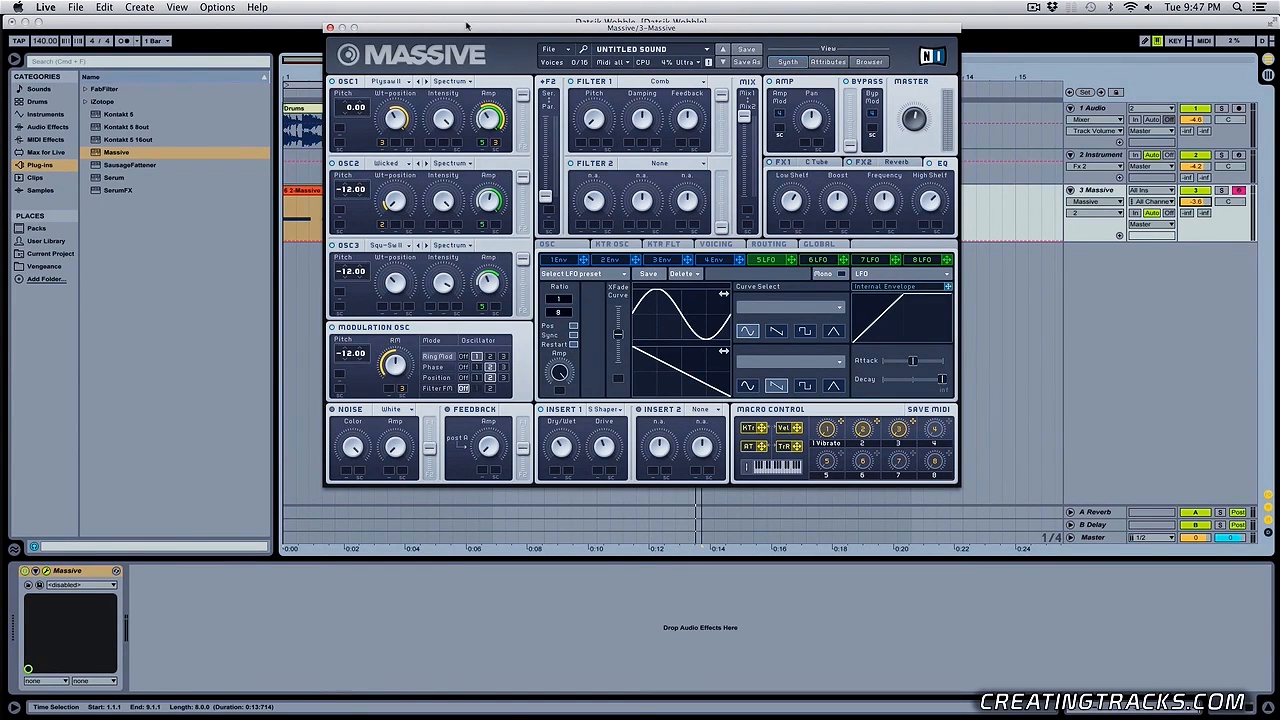
{"action": "left_click_drag", "start_coordinate": [466, 25], "coordinate": [499, 19]}
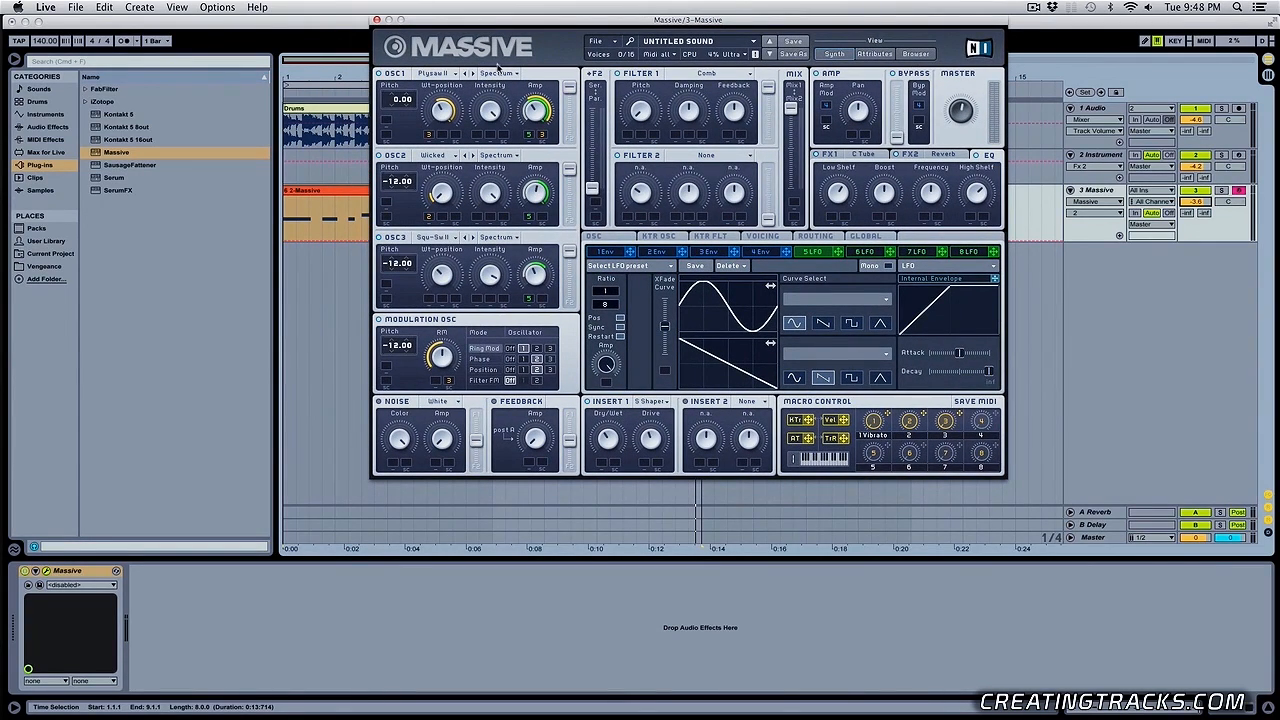